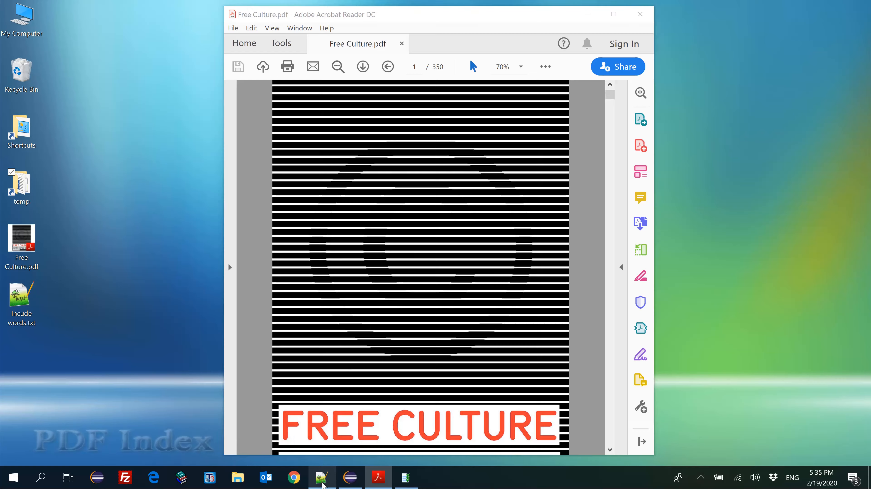
- Examine the main index terms and the indented subentries under "Internet radio station" in Incude words.txt in Notepad++
{"action": "left_click", "coordinate": [321, 477]}
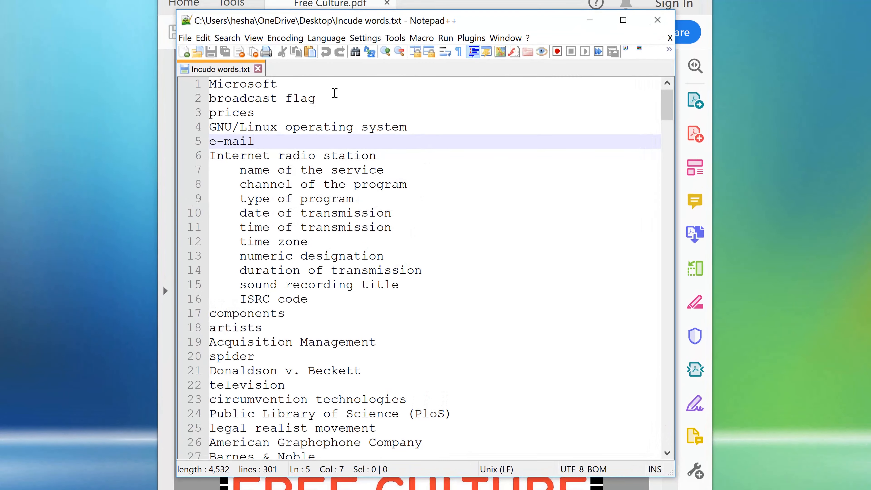
{"action": "left_click_drag", "start_coordinate": [312, 95], "coordinate": [230, 96]}
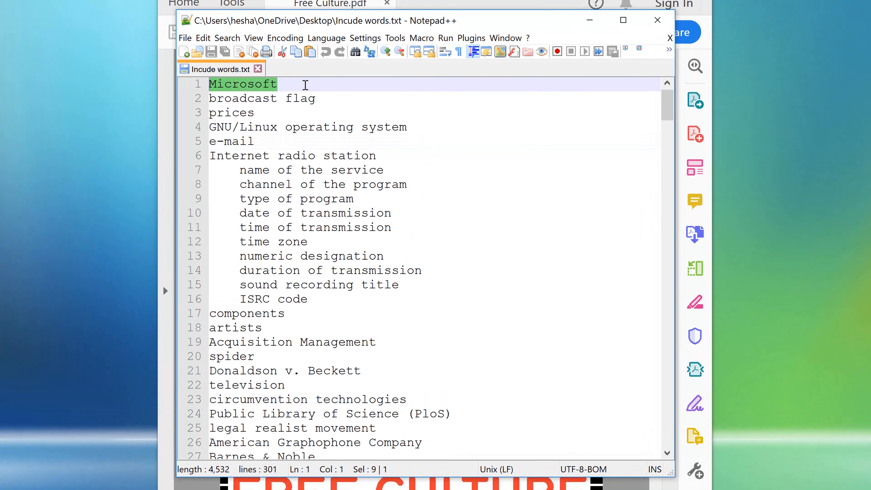
{"action": "left_click_drag", "start_coordinate": [210, 154], "coordinate": [366, 299]}
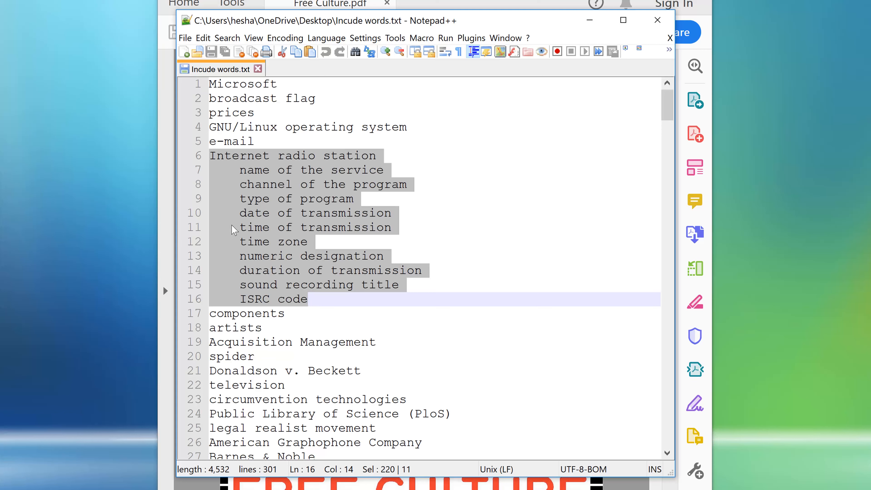
{"action": "left_click", "coordinate": [228, 164]}
{"action": "left_click_drag", "start_coordinate": [238, 172], "coordinate": [384, 170]}
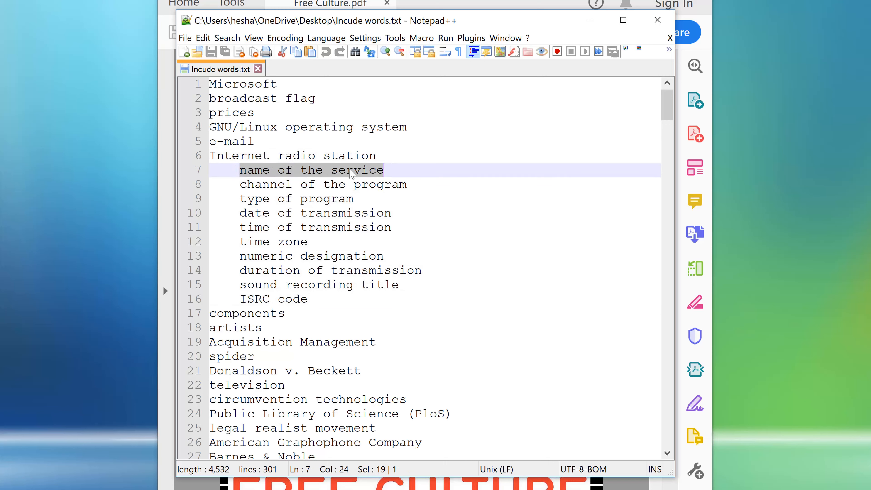
{"action": "left_click_drag", "start_coordinate": [378, 158], "coordinate": [196, 156]}
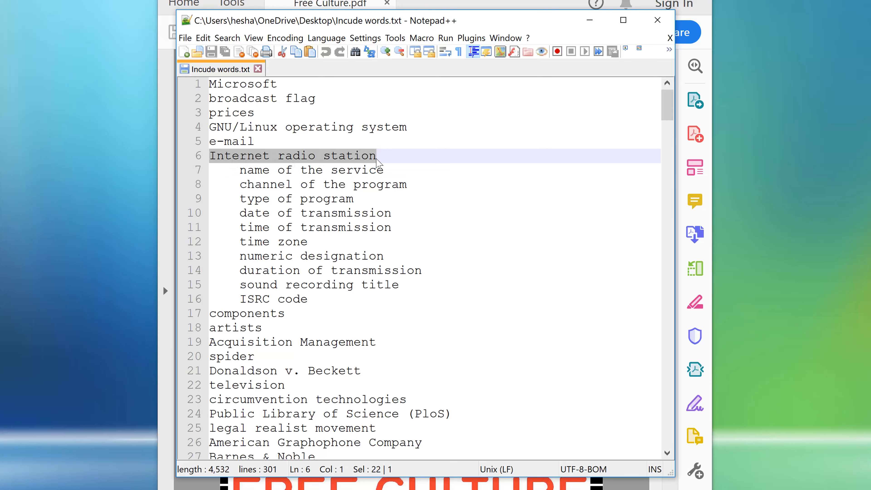
- Put Notepad++ away and load Free Culture.pdf from the desktop into PDF Index Generator as the book to index
{"action": "left_click", "coordinate": [590, 20]}
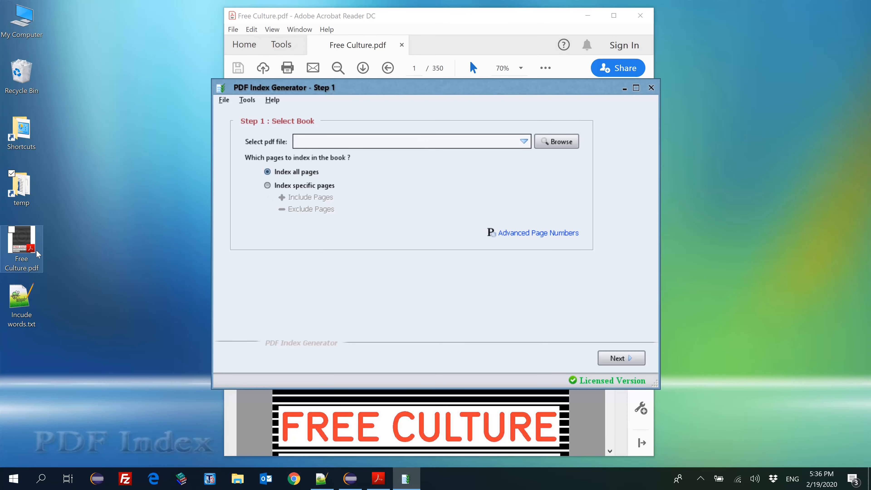
{"action": "left_click_drag", "start_coordinate": [38, 254], "coordinate": [393, 147]}
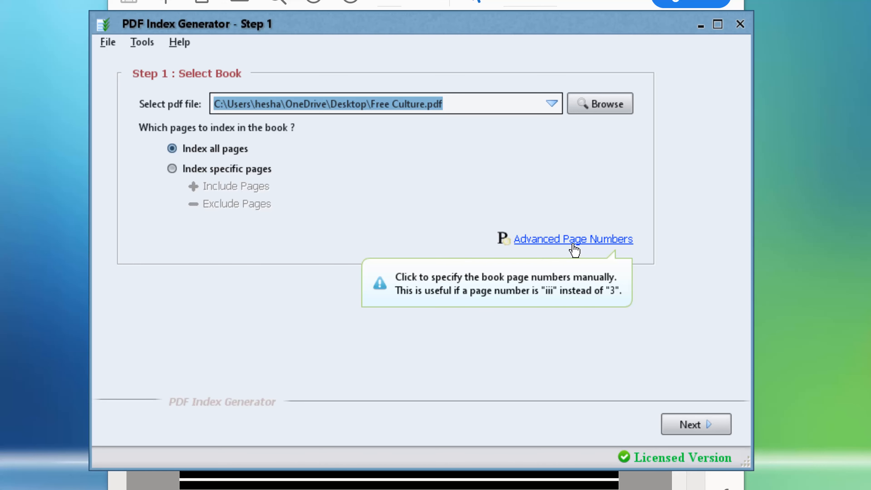
- Switch to Acrobat Reader and compare printed page numbers with PDF page positions from the cover through the end of the preface
{"action": "left_click", "coordinate": [497, 18]}
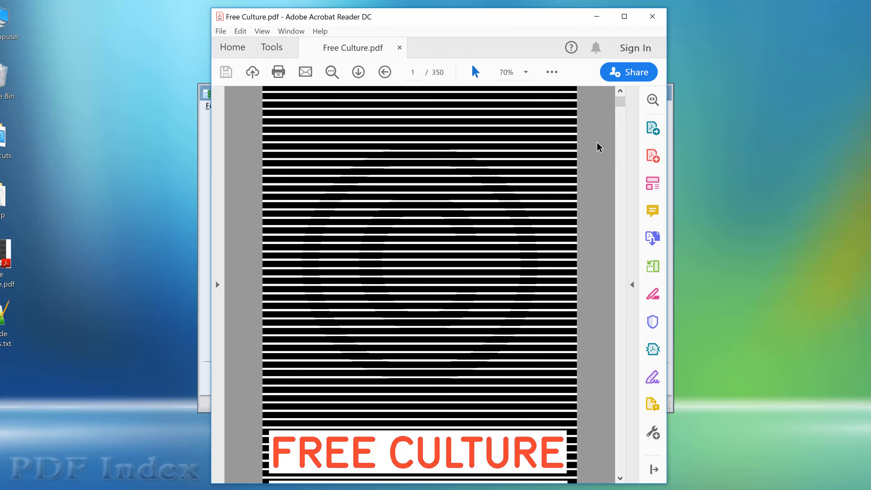
{"action": "scroll", "coordinate": [595, 213], "scroll_direction": "down", "scroll_amount": 2}
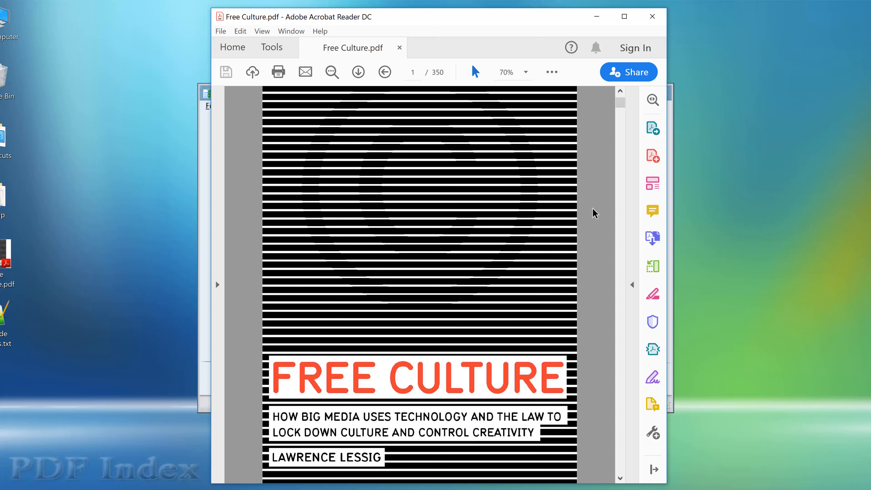
{"action": "scroll", "coordinate": [592, 214], "scroll_direction": "down", "scroll_amount": 3}
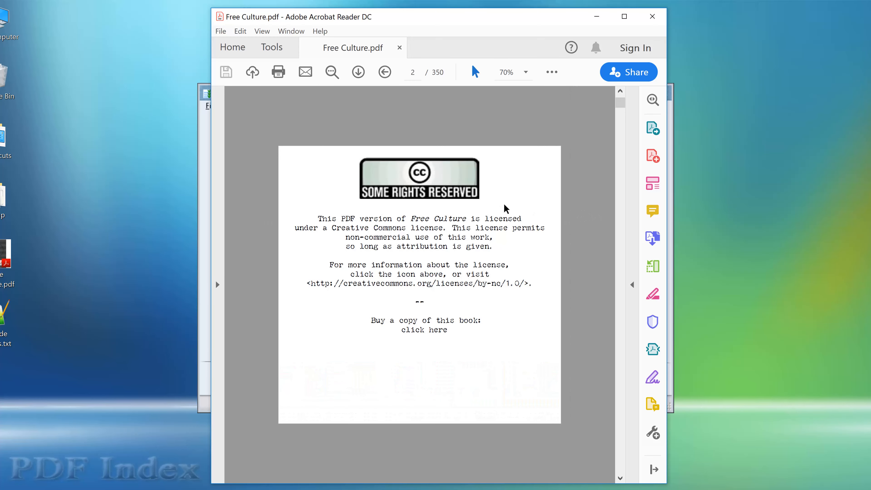
{"action": "scroll", "coordinate": [578, 210], "scroll_direction": "down", "scroll_amount": 3}
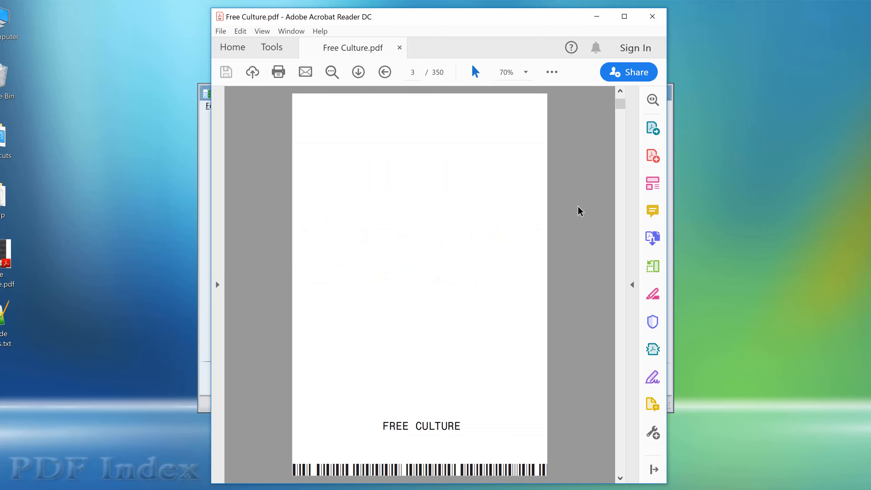
{"action": "scroll", "coordinate": [579, 211], "scroll_direction": "down", "scroll_amount": 3}
{"action": "scroll", "coordinate": [580, 210], "scroll_direction": "down", "scroll_amount": 3}
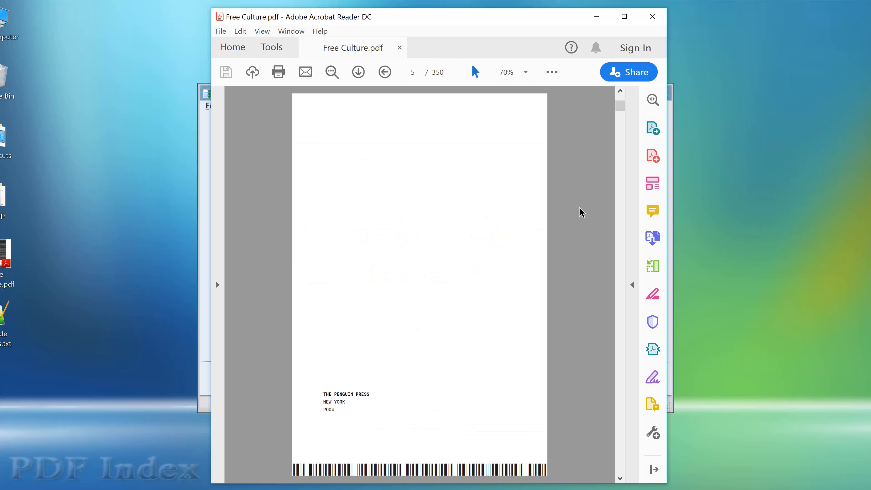
{"action": "scroll", "coordinate": [539, 224], "scroll_direction": "down", "scroll_amount": 3}
{"action": "scroll", "coordinate": [523, 231], "scroll_direction": "down", "scroll_amount": 3}
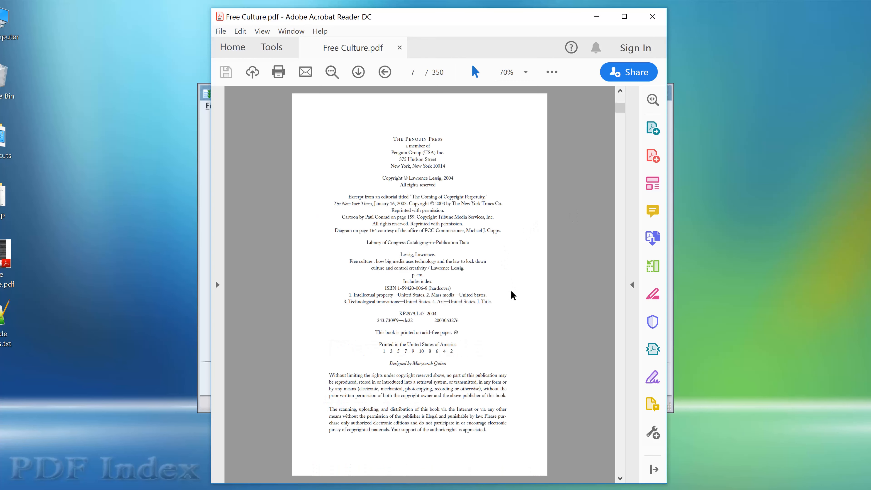
{"action": "scroll", "coordinate": [511, 295], "scroll_direction": "down", "scroll_amount": 6}
{"action": "scroll", "coordinate": [498, 308], "scroll_direction": "down", "scroll_amount": 3}
{"action": "scroll", "coordinate": [526, 321], "scroll_direction": "down", "scroll_amount": 12}
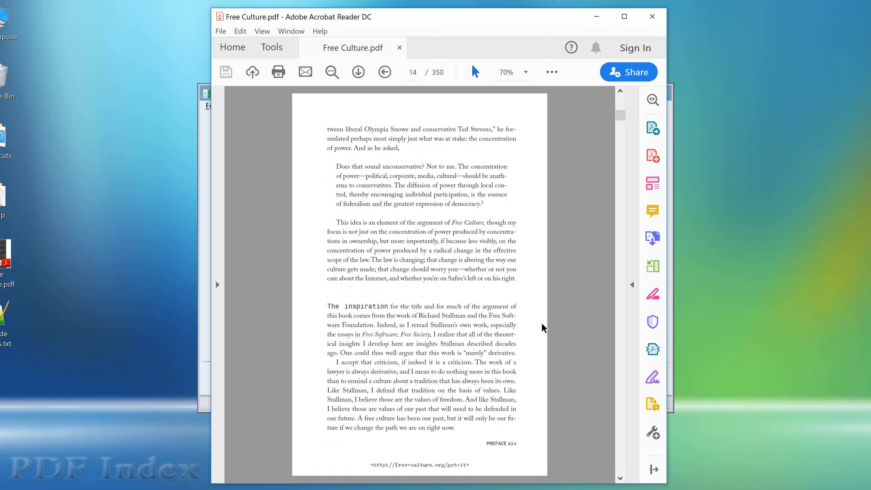
{"action": "scroll", "coordinate": [538, 327], "scroll_direction": "down", "scroll_amount": 3}
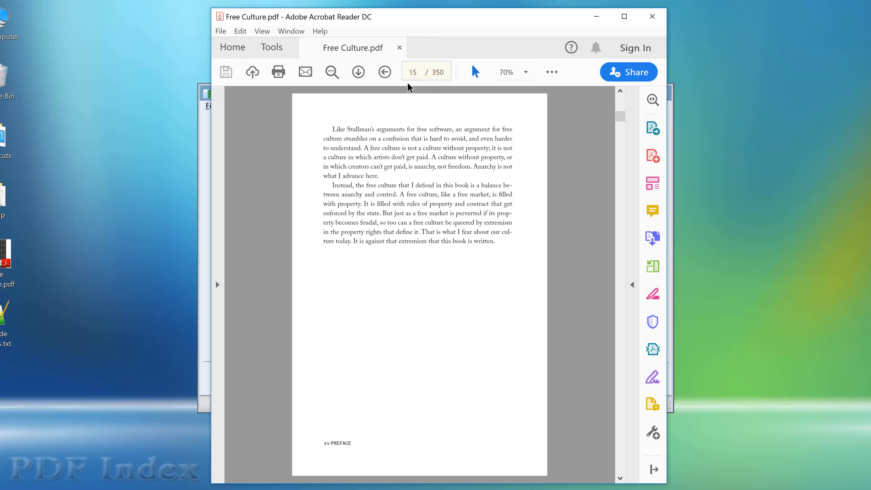
{"action": "double_click", "coordinate": [327, 443]}
- Check the unnumbered pages after the preface and compare the Introduction's printed page number with its PDF page position
{"action": "scroll", "coordinate": [539, 427], "scroll_direction": "down", "scroll_amount": 3}
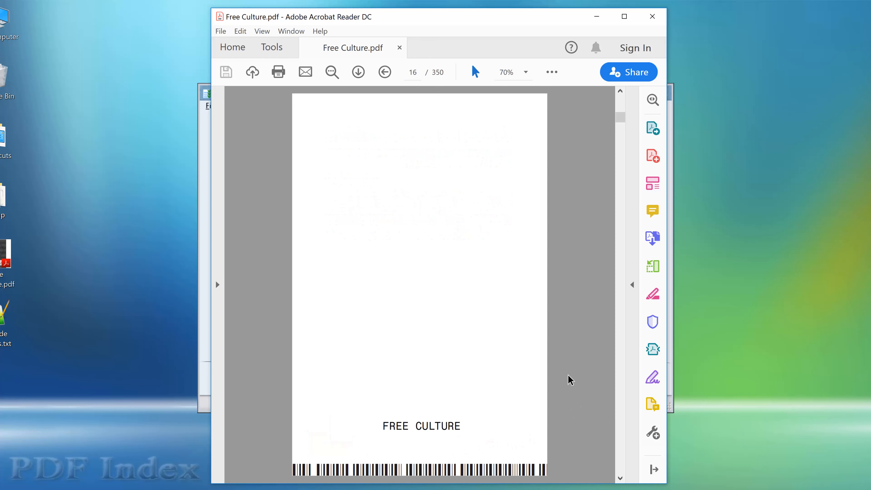
{"action": "scroll", "coordinate": [570, 379], "scroll_direction": "down", "scroll_amount": 3}
{"action": "scroll", "coordinate": [570, 379], "scroll_direction": "down", "scroll_amount": 3}
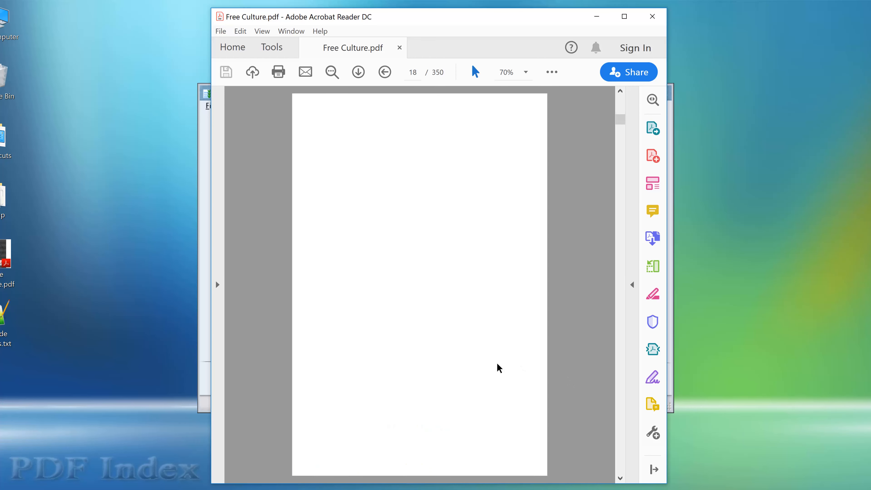
{"action": "scroll", "coordinate": [497, 367], "scroll_direction": "down", "scroll_amount": 3}
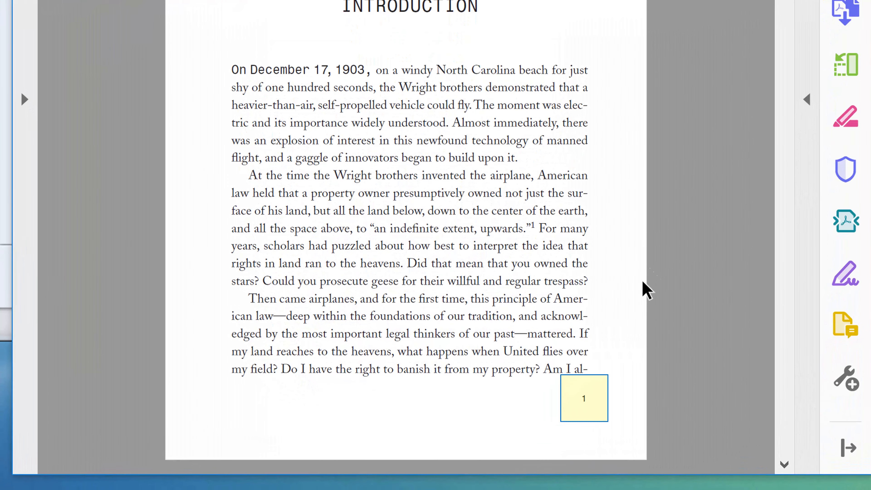
{"action": "left_click", "coordinate": [583, 407]}
{"action": "double_click", "coordinate": [584, 401]}
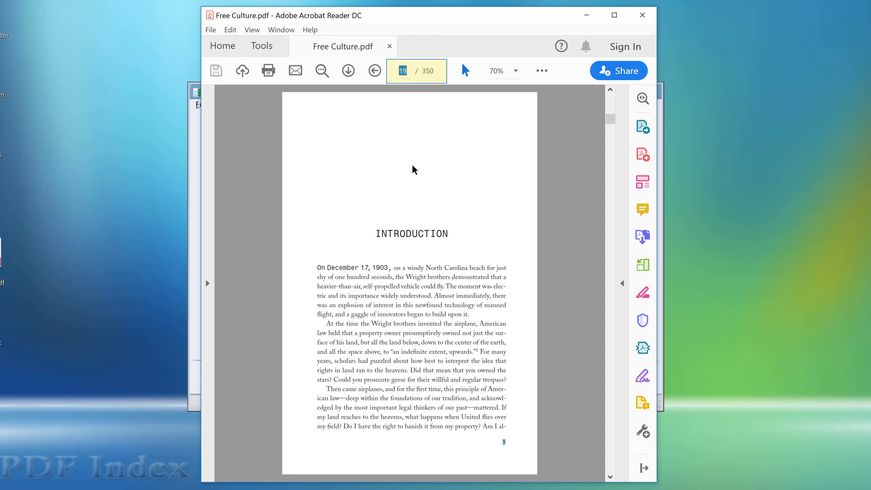
{"action": "left_click", "coordinate": [591, 16]}
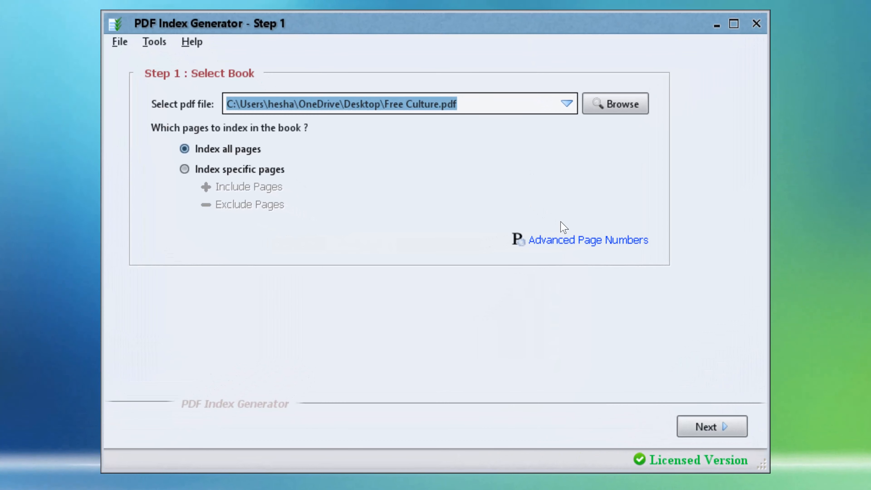
- Open the advanced page numbers for the book in PDF Index Generator and insert Roman numerals i to xv before the existing numbers
{"action": "left_click", "coordinate": [576, 241]}
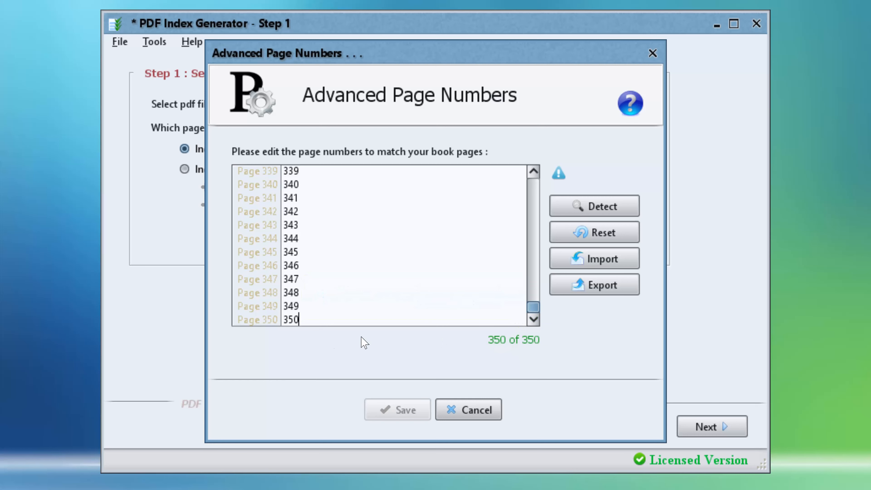
{"action": "double_click", "coordinate": [296, 321]}
{"action": "left_click", "coordinate": [311, 322]}
{"action": "mouse_move", "coordinate": [496, 342]}
{"action": "left_click_drag", "start_coordinate": [533, 307], "coordinate": [536, 153]}
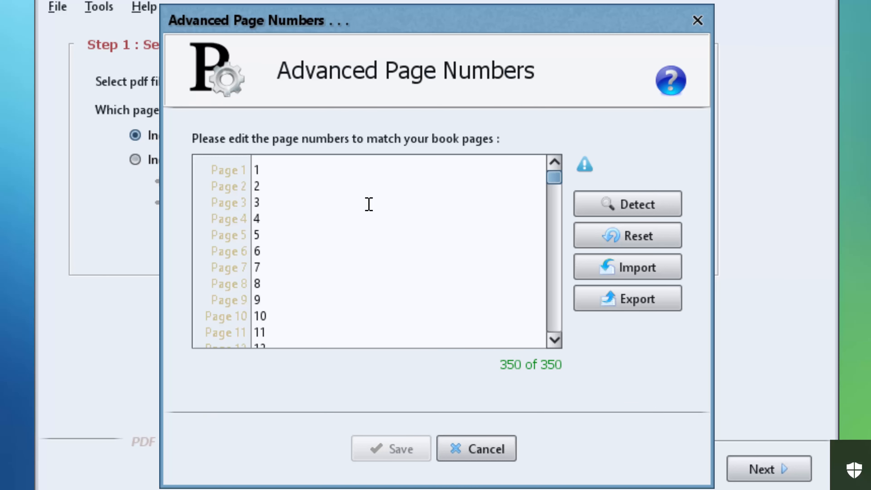
{"action": "left_click", "coordinate": [255, 169]}
{"action": "key", "text": "Return"}
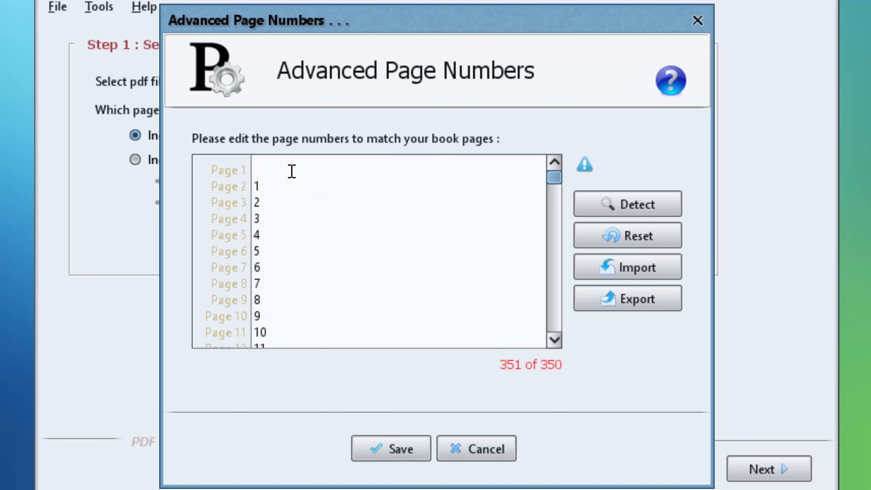
{"action": "left_click", "coordinate": [274, 166]}
{"action": "right_click", "coordinate": [267, 168]}
{"action": "left_click", "coordinate": [317, 223]}
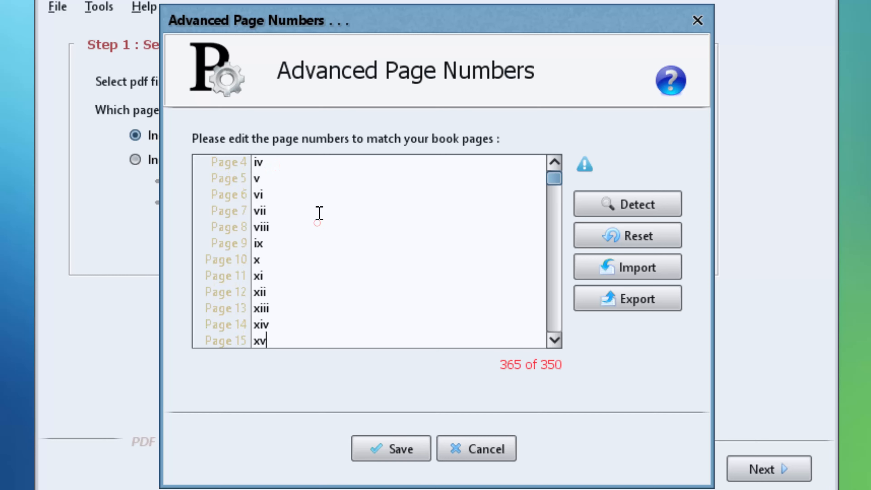
- Insert three blank entries after xv for pages 16 to 18 so that number 1 falls on page 19
{"action": "scroll", "coordinate": [325, 219], "scroll_direction": "down", "scroll_amount": 2}
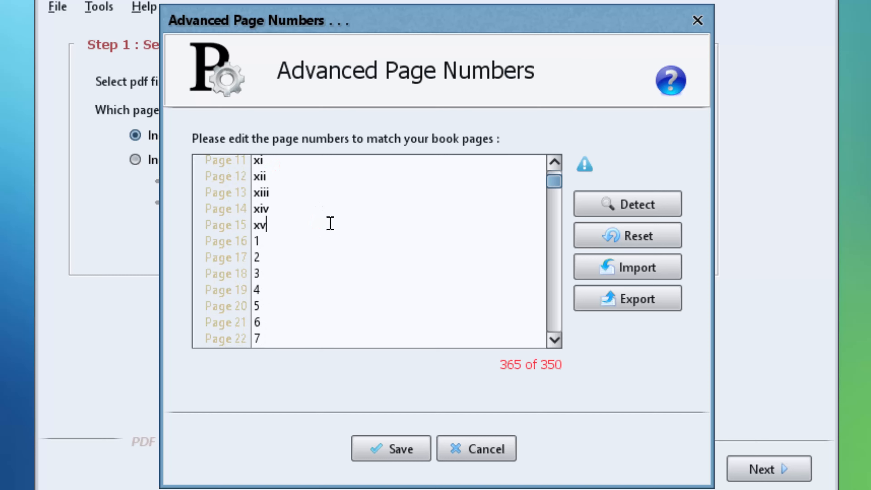
{"action": "key", "text": "Return"}
{"action": "key", "text": "Return"}
{"action": "key", "text": "Return"}
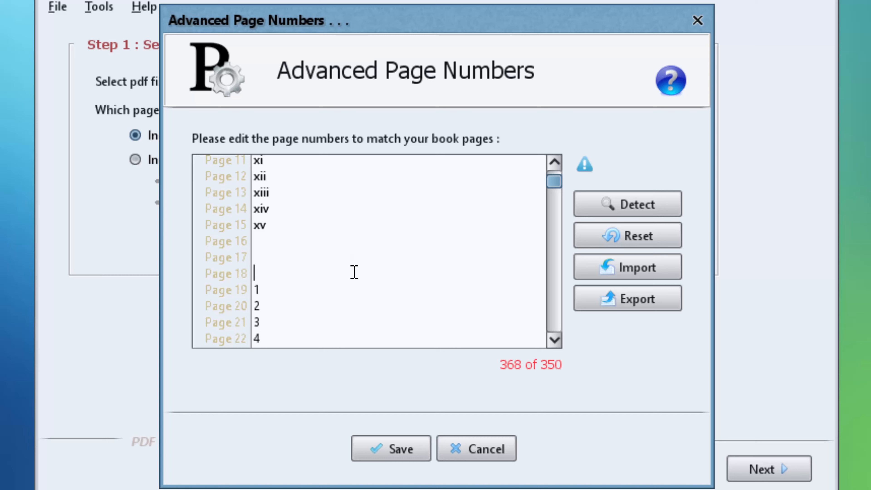
{"action": "left_click_drag", "start_coordinate": [283, 292], "coordinate": [249, 290]}
- Delete the surplus numbers 333 to 350 from the end of the page list and save the page numbering
{"action": "left_click_drag", "start_coordinate": [555, 189], "coordinate": [548, 331]}
{"action": "left_click", "coordinate": [330, 336]}
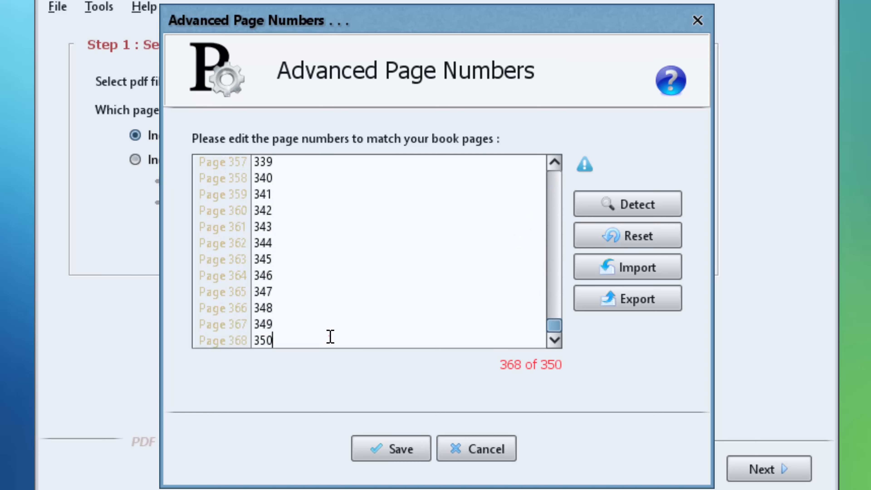
{"action": "left_click_drag", "start_coordinate": [330, 337], "coordinate": [254, 291]}
{"action": "key", "text": "Delete"}
{"action": "key", "text": "BackSpace"}
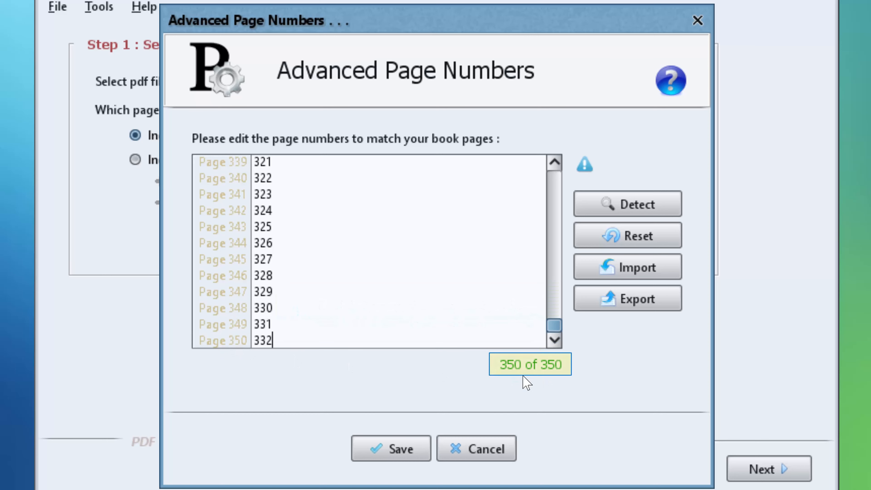
{"action": "left_click", "coordinate": [399, 449]}
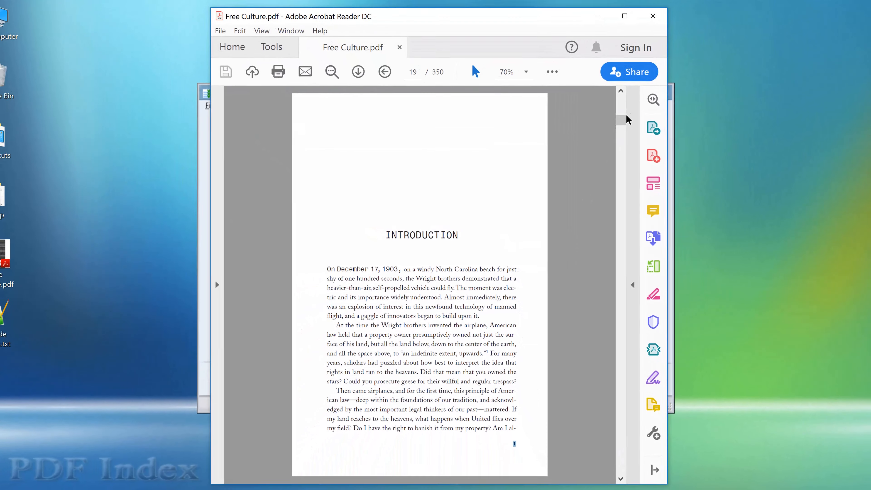
- Compare the printed page numbers on the book's last two pages with their PDF page positions in Acrobat Reader
{"action": "left_click_drag", "start_coordinate": [627, 119], "coordinate": [608, 471]}
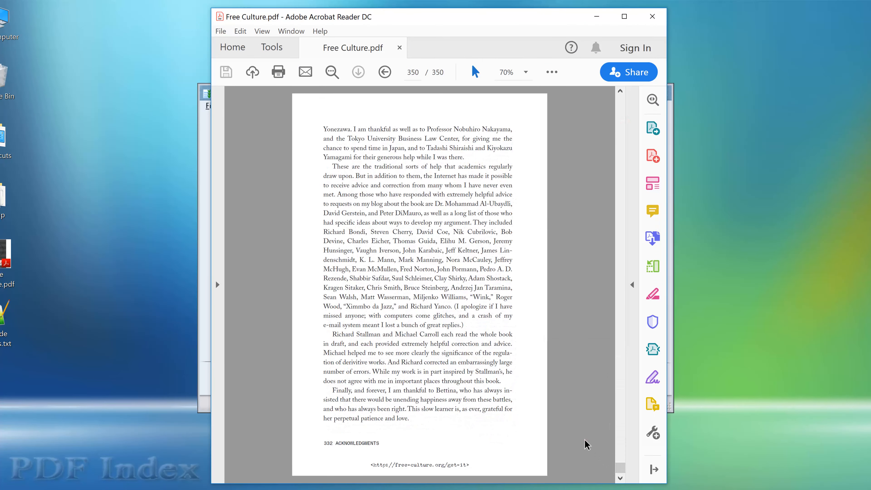
{"action": "scroll", "coordinate": [582, 435], "scroll_direction": "up", "scroll_amount": 1}
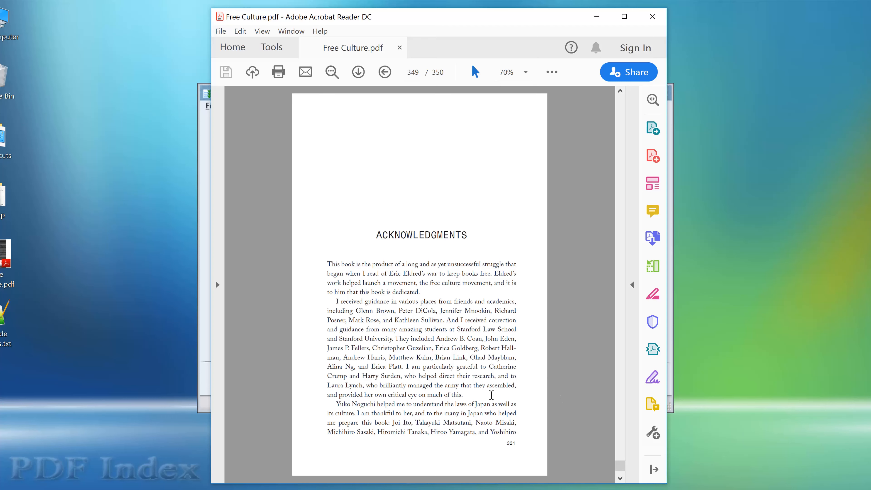
{"action": "double_click", "coordinate": [511, 444]}
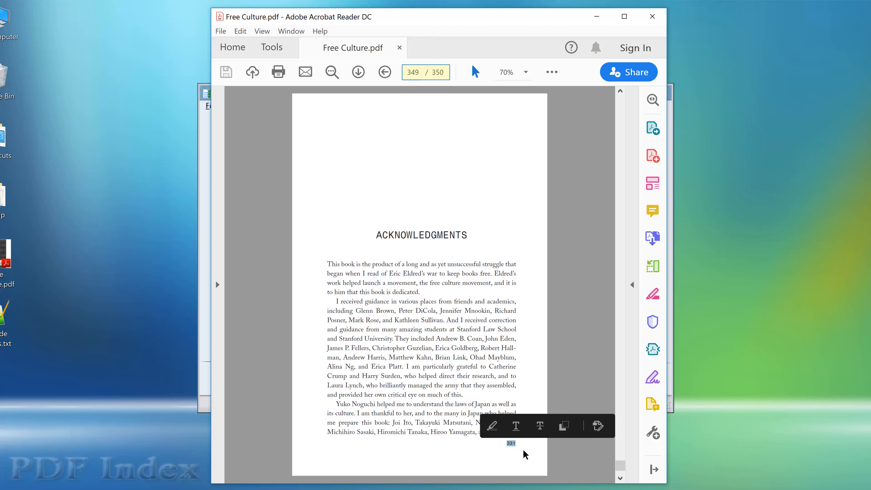
{"action": "double_click", "coordinate": [414, 72]}
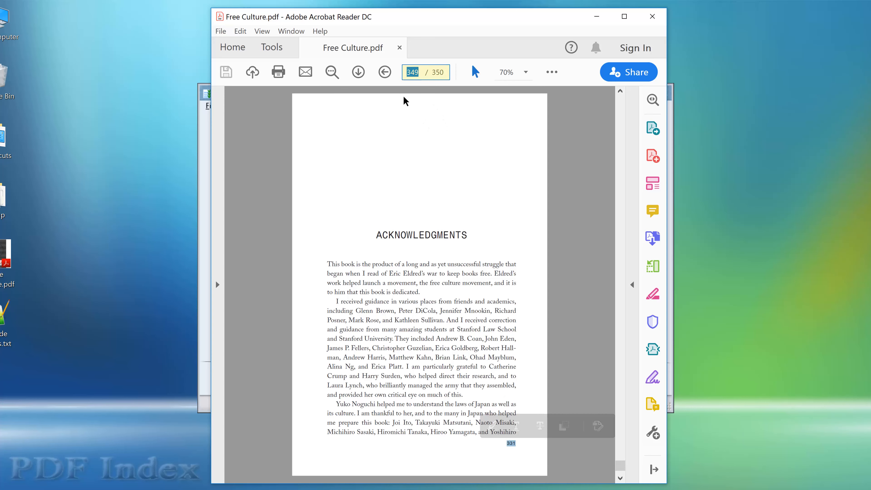
{"action": "left_click", "coordinate": [417, 119]}
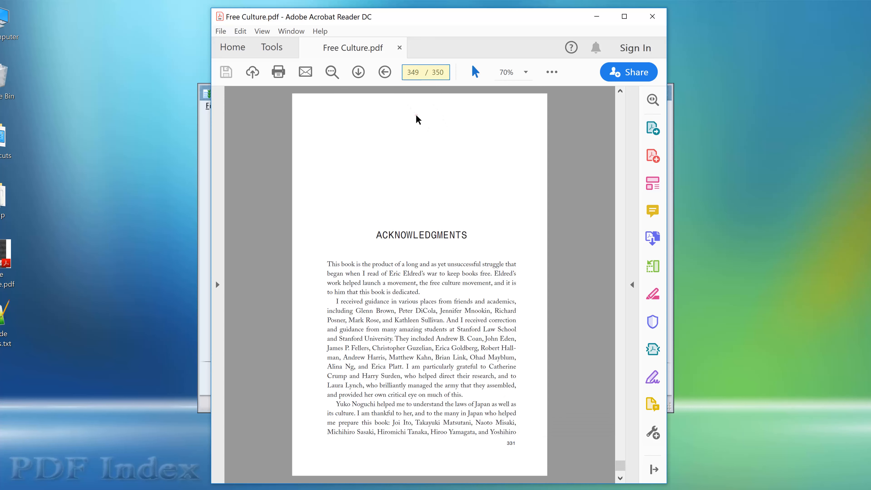
{"action": "scroll", "coordinate": [418, 118], "scroll_direction": "down", "scroll_amount": 3}
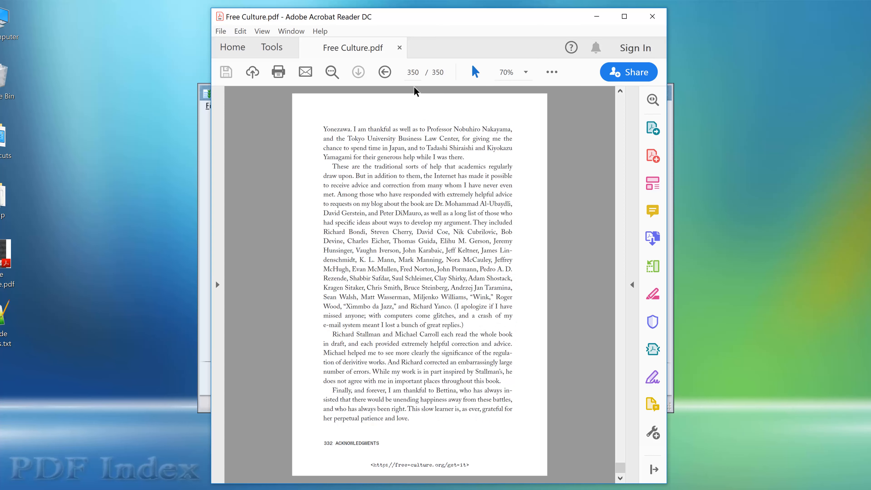
- Return to PDF Index Generator, choose to index specific pages only, and add pages 1 to 18 as an excluded range
{"action": "left_click", "coordinate": [596, 17]}
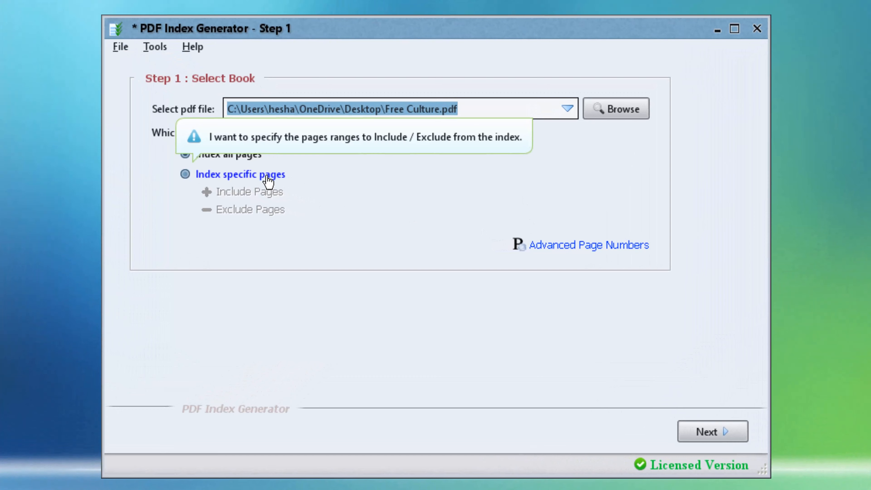
{"action": "left_click", "coordinate": [314, 197]}
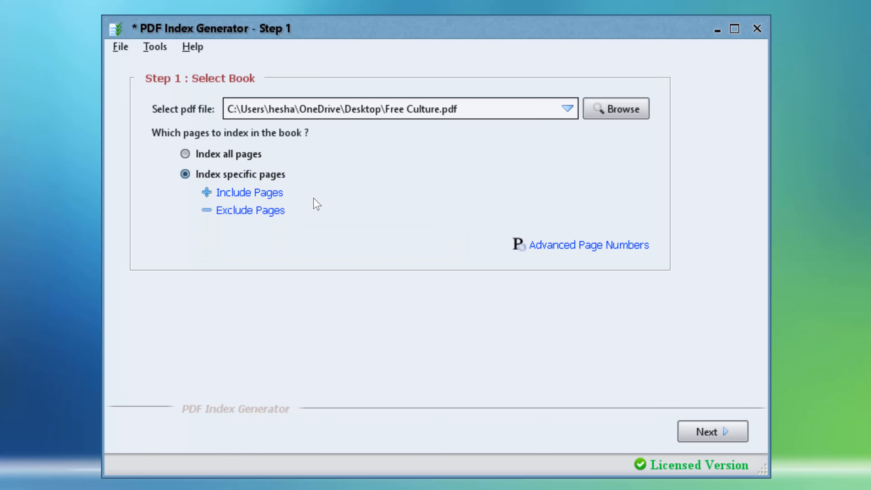
{"action": "left_click", "coordinate": [266, 214]}
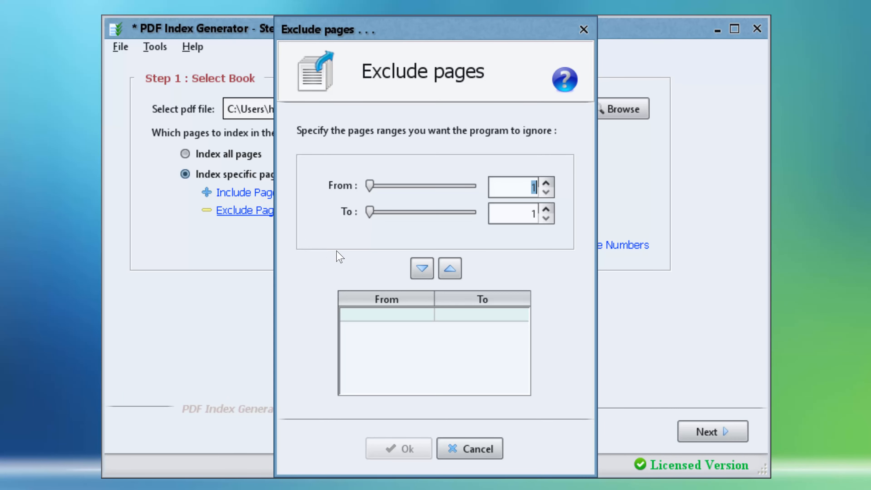
{"action": "left_click", "coordinate": [492, 210]}
{"action": "type", "text": "8"}
{"action": "left_click", "coordinate": [422, 268]}
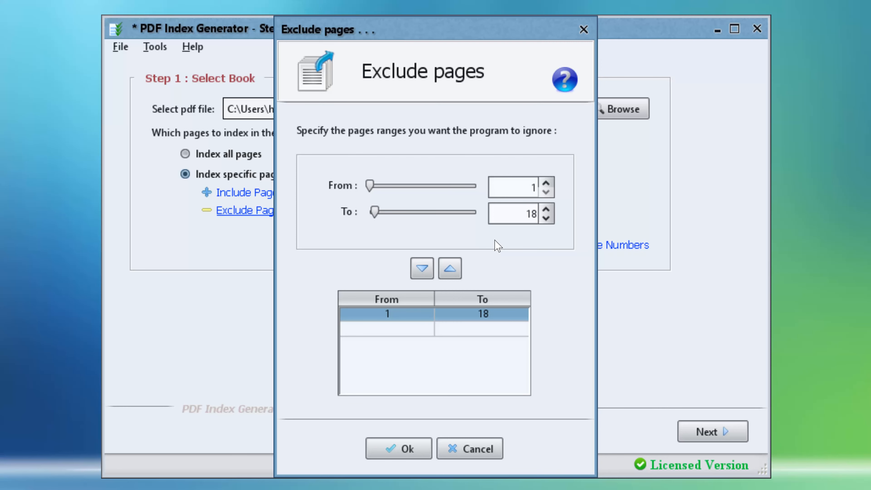
- Add pages 349 to 350 as a second excluded range and apply the page exclusions
{"action": "key", "text": "Delete"}
{"action": "type", "text": "349"}
{"action": "key", "text": "Tab"}
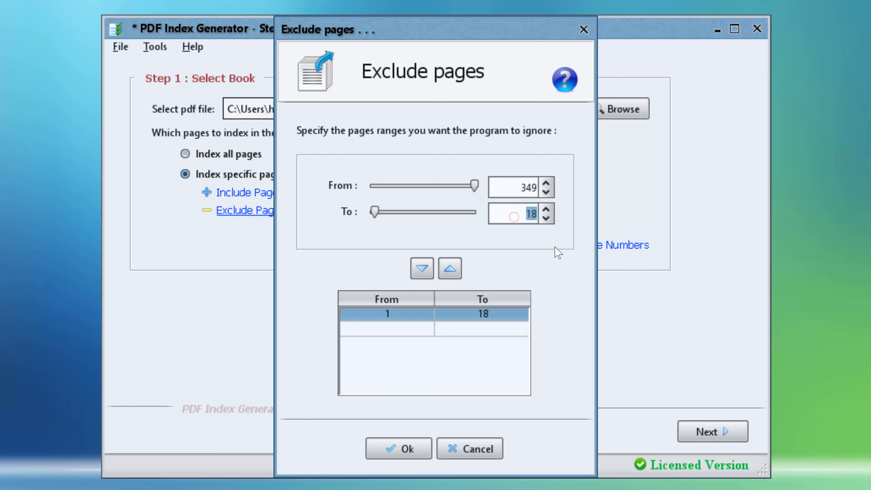
{"action": "type", "text": "350"}
{"action": "left_click", "coordinate": [422, 267]}
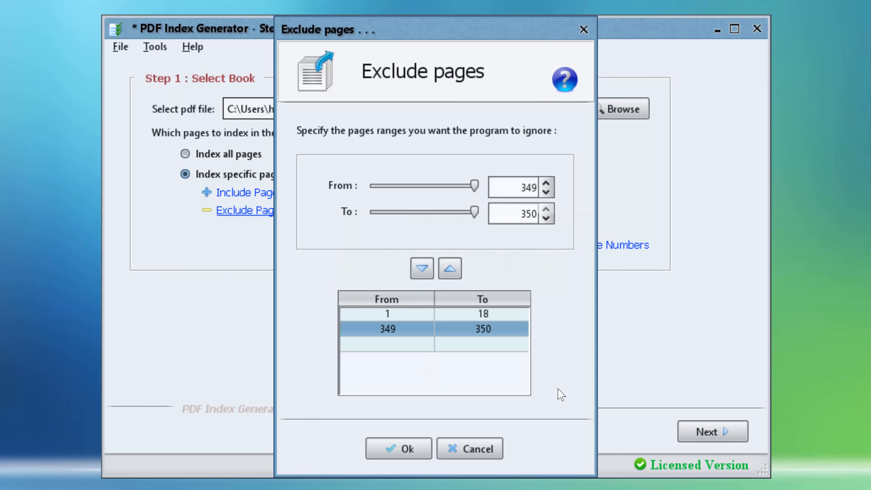
{"action": "left_click", "coordinate": [399, 448]}
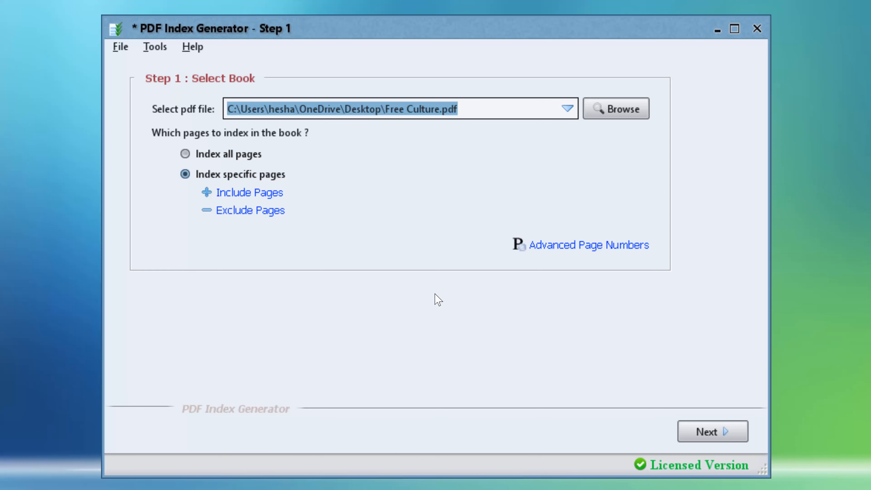
- Start a new include words category in the program settings and name it Free Culture Category
{"action": "left_click", "coordinate": [159, 48]}
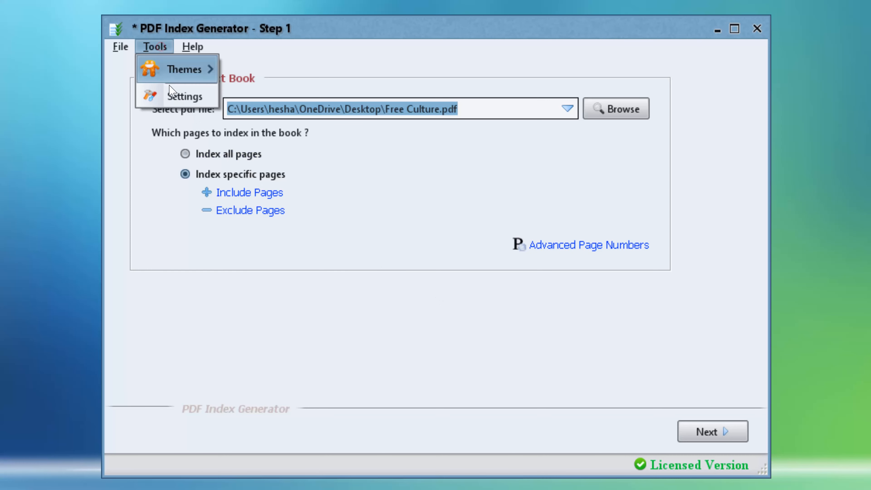
{"action": "left_click", "coordinate": [181, 96]}
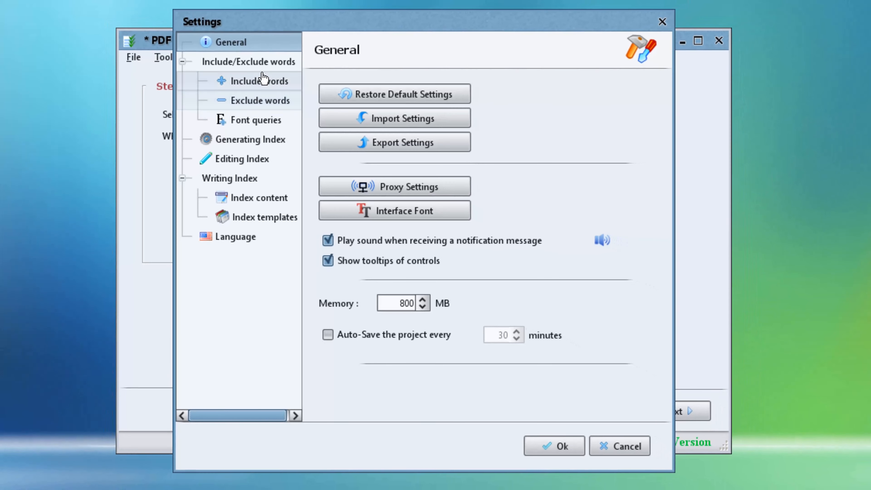
{"action": "left_click", "coordinate": [277, 85]}
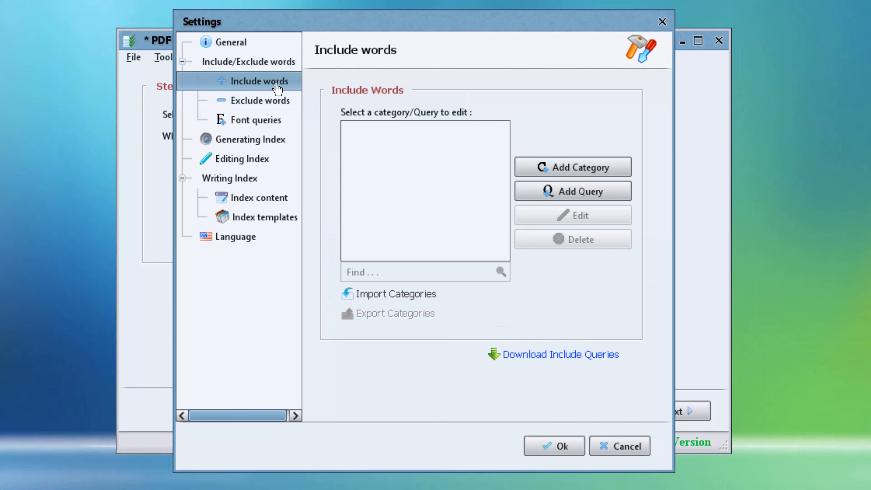
{"action": "left_click", "coordinate": [544, 167]}
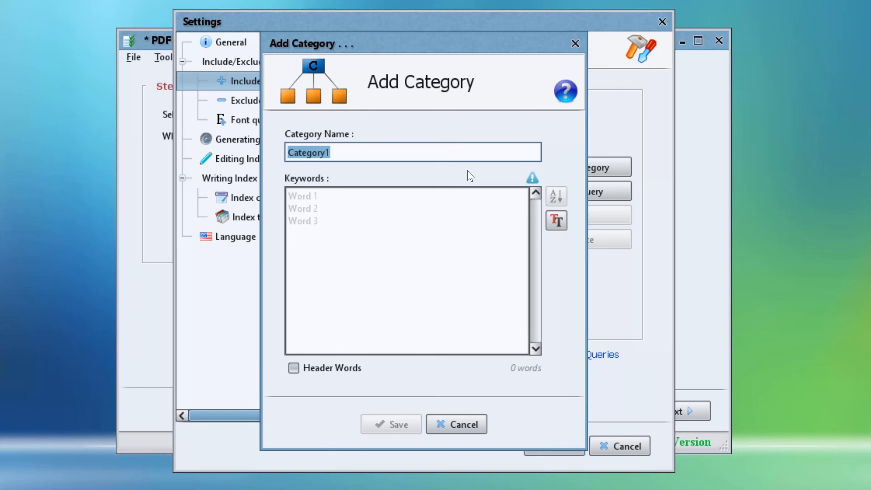
{"action": "type", "text": "Free Cul"}
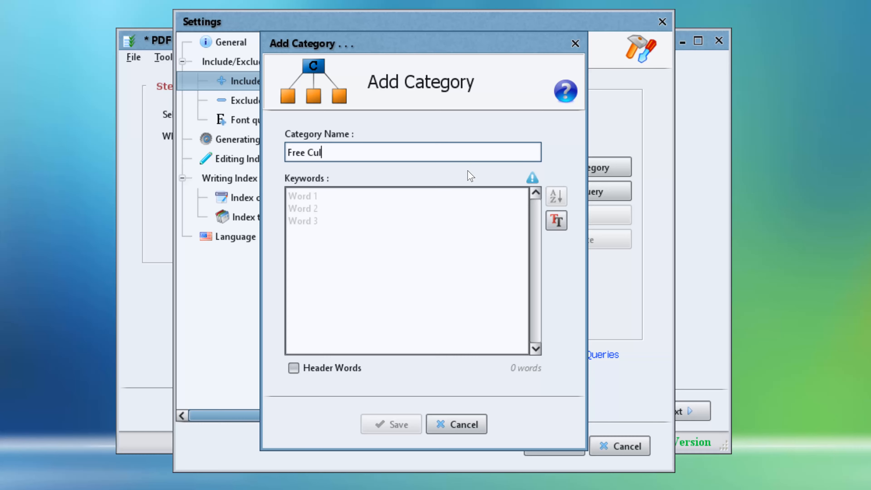
{"action": "type", "text": "ture Category"}
- Copy the whole word list from Incude words.txt in Notepad++ into the keywords of the Free Culture Category
{"action": "key", "text": "alt+Tab"}
{"action": "left_click", "coordinate": [354, 283]}
{"action": "key", "text": "ctrl+a"}
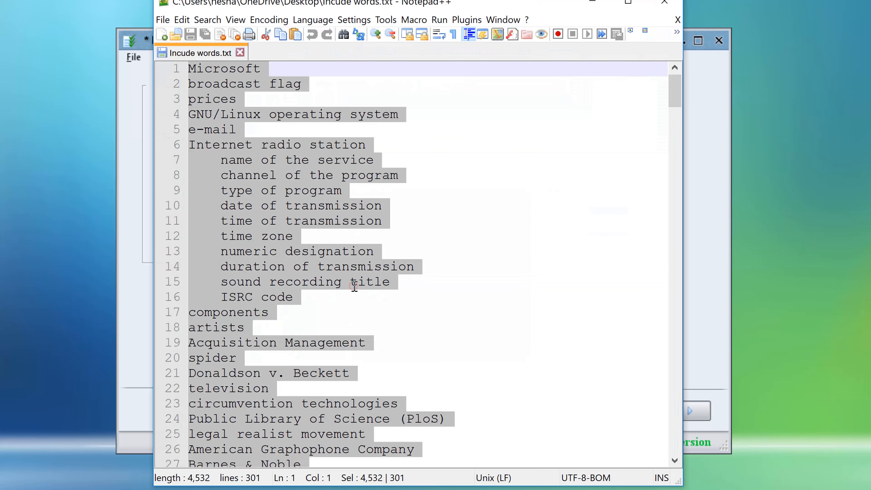
{"action": "right_click", "coordinate": [292, 187]}
{"action": "left_click", "coordinate": [302, 210]}
{"action": "key", "text": "alt+Tab"}
{"action": "left_click", "coordinate": [376, 216]}
{"action": "right_click", "coordinate": [377, 216]}
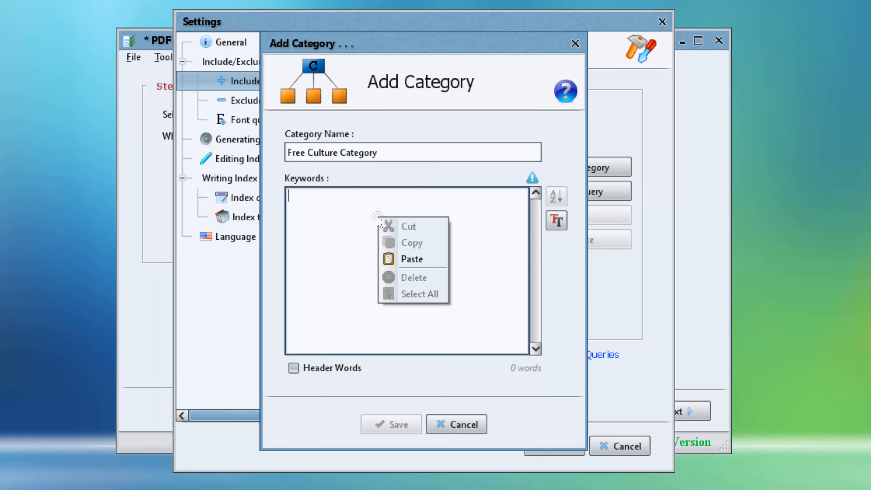
{"action": "left_click", "coordinate": [412, 258]}
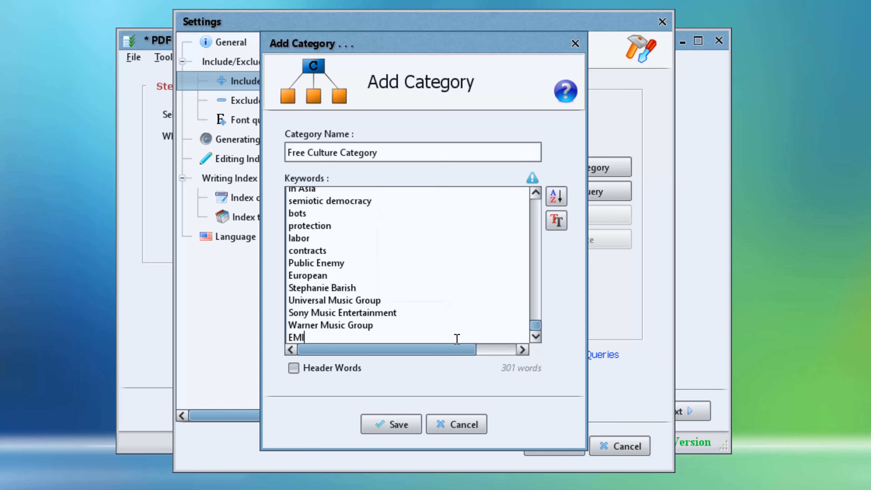
- Check the beginning of the pasted keyword list, then save the category and the settings
{"action": "left_click_drag", "start_coordinate": [535, 325], "coordinate": [535, 205]}
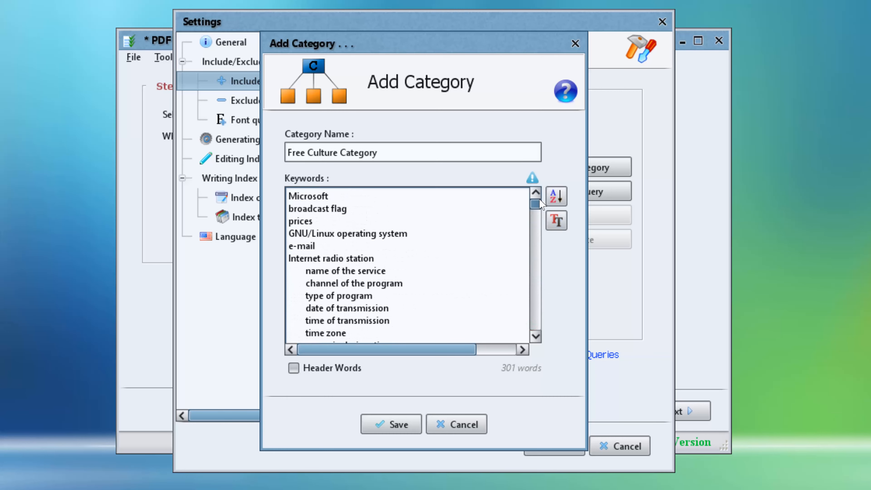
{"action": "left_click_drag", "start_coordinate": [362, 206], "coordinate": [288, 196]}
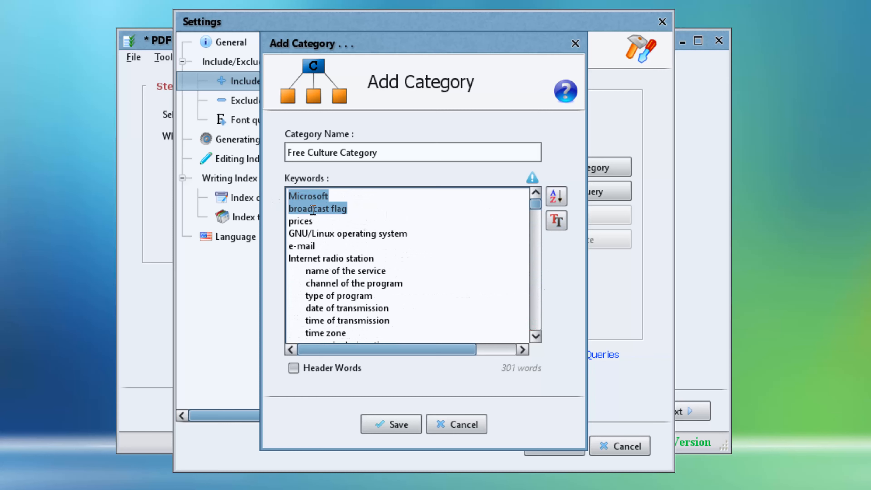
{"action": "left_click", "coordinate": [372, 209]}
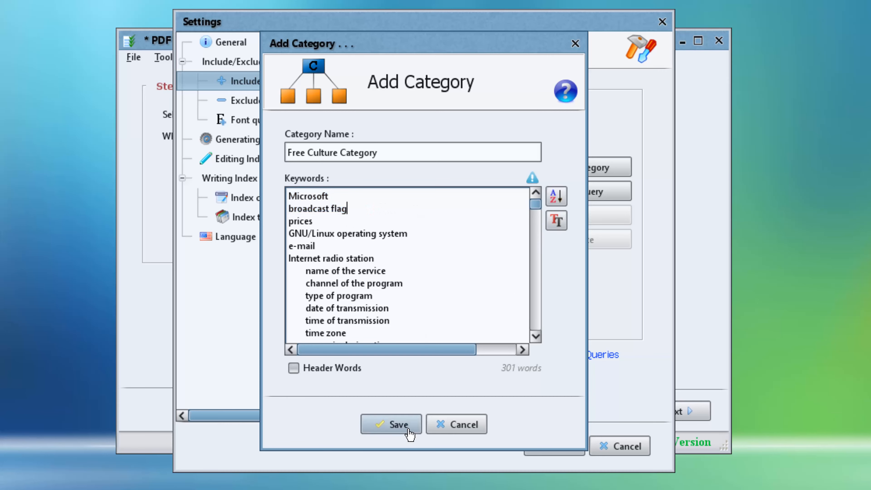
{"action": "left_click", "coordinate": [400, 431]}
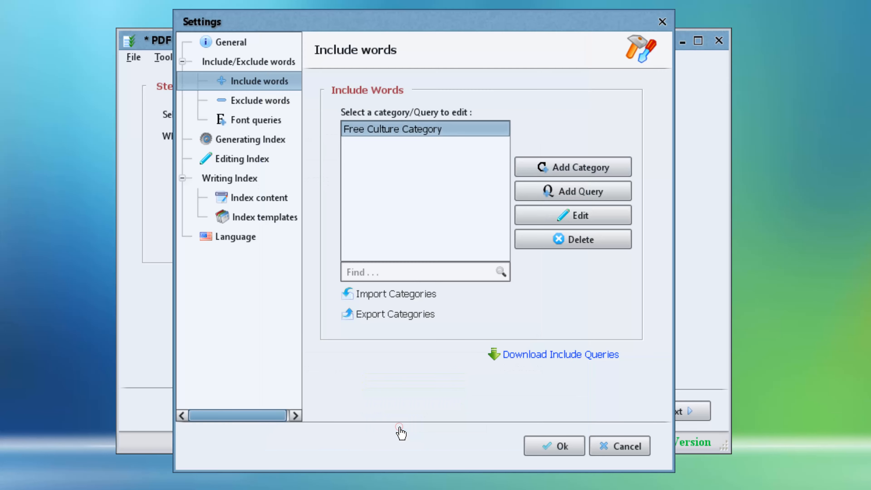
{"action": "left_click", "coordinate": [546, 448]}
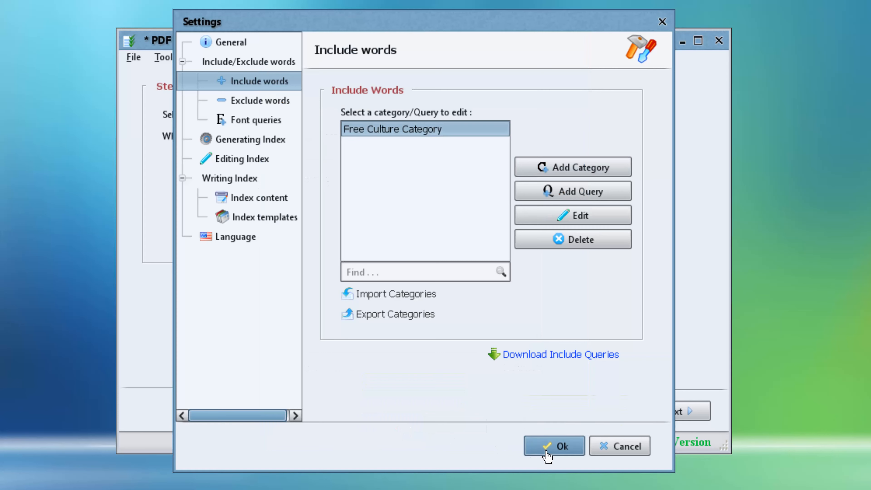
- Proceed to the index generation options and index specific words, including only the words of the Free Culture Category
{"action": "left_click", "coordinate": [698, 421]}
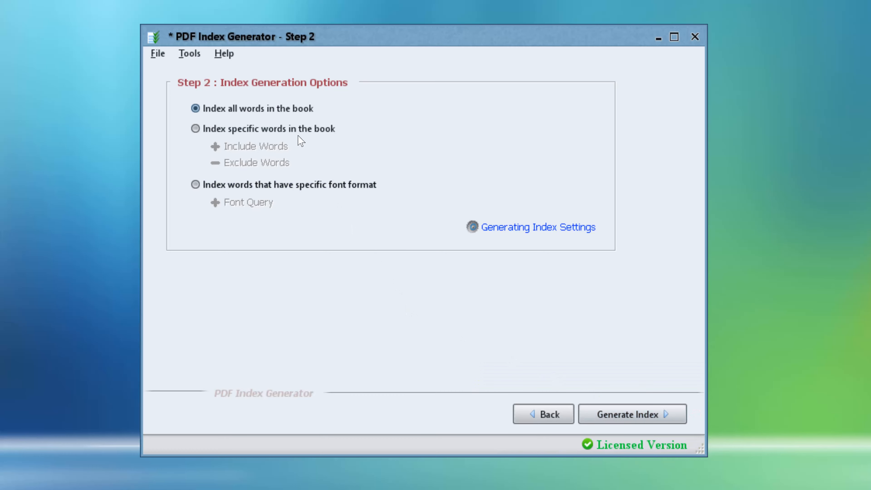
{"action": "mouse_move", "coordinate": [297, 130]}
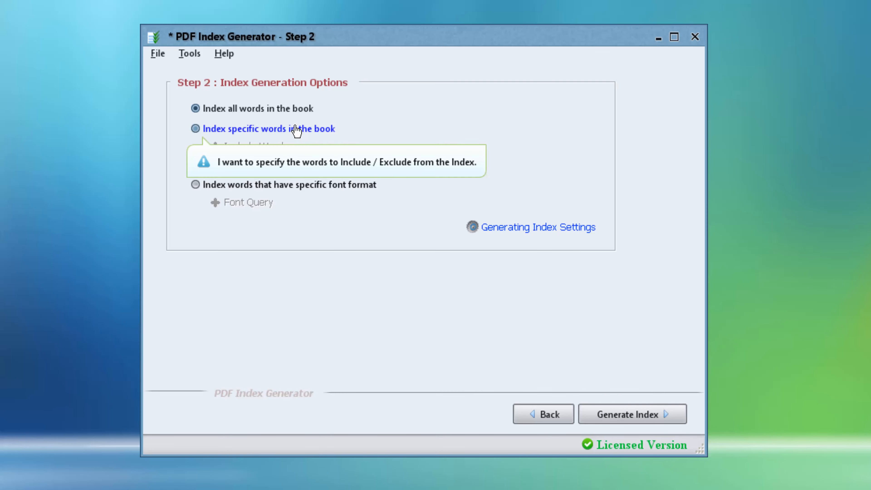
{"action": "left_click", "coordinate": [296, 130]}
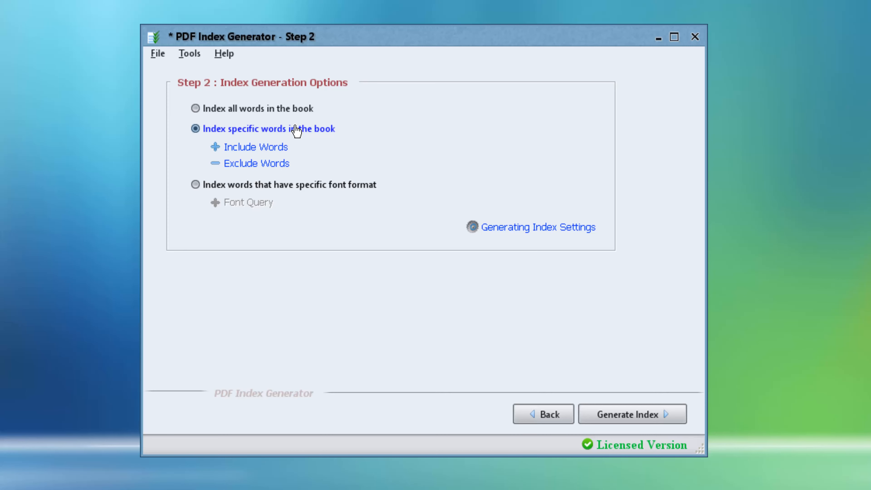
{"action": "left_click", "coordinate": [279, 149]}
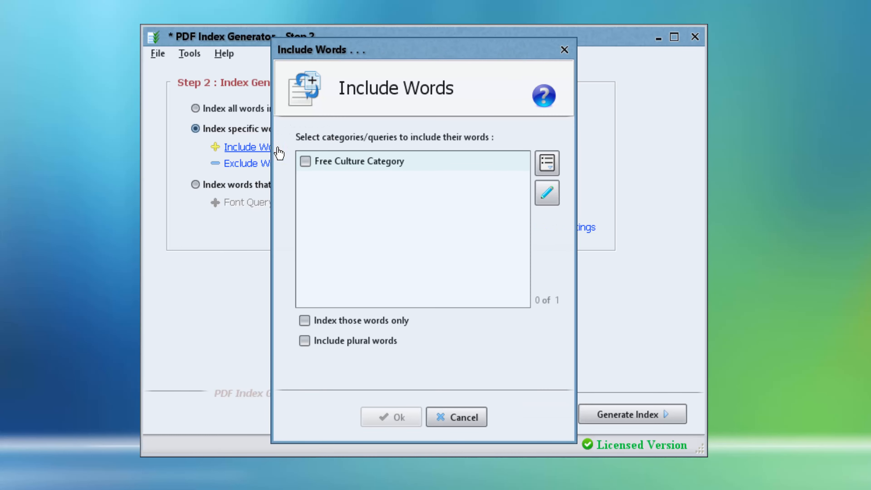
{"action": "left_click", "coordinate": [305, 162]}
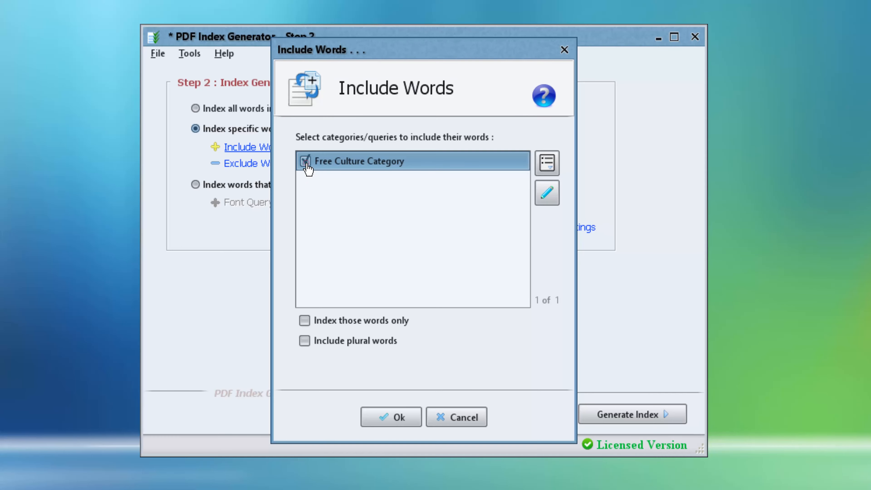
{"action": "left_click", "coordinate": [307, 324]}
{"action": "left_click", "coordinate": [395, 415]}
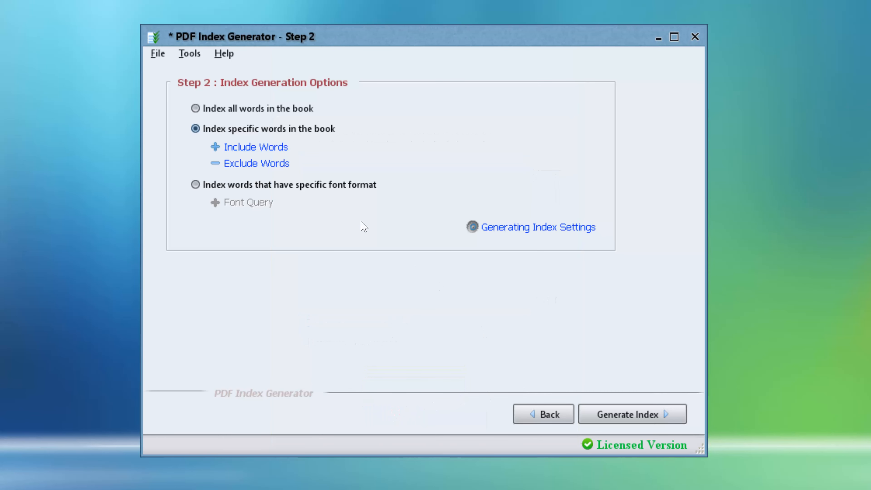
- Review the available exclude word categories and select Adjectives, Adverbs and Colors for exclusion
{"action": "left_click", "coordinate": [281, 163]}
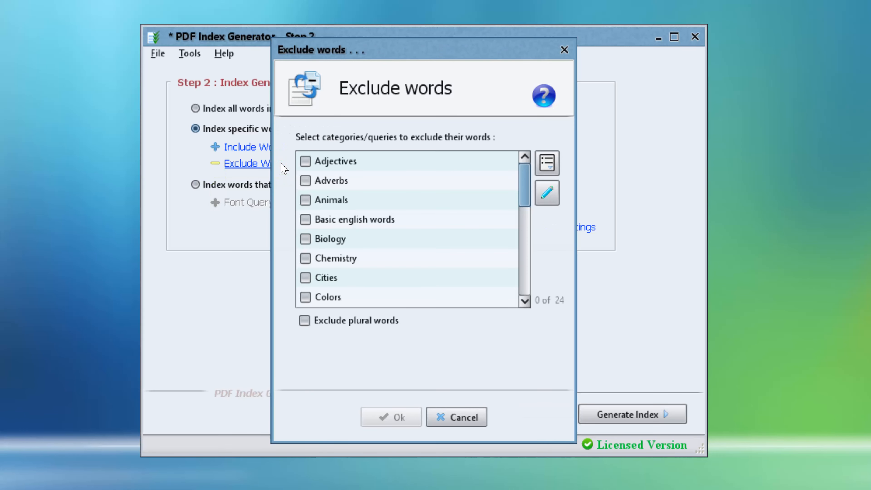
{"action": "left_click_drag", "start_coordinate": [523, 181], "coordinate": [524, 300]}
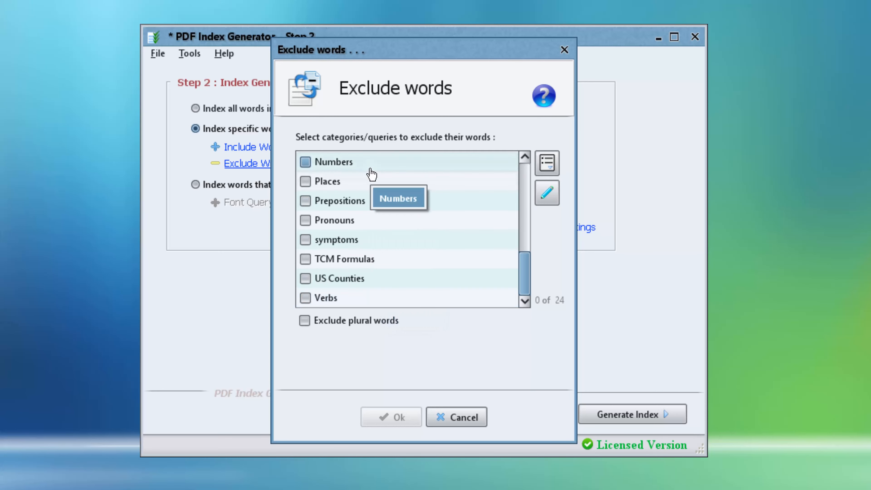
{"action": "left_click_drag", "start_coordinate": [521, 274], "coordinate": [522, 174]}
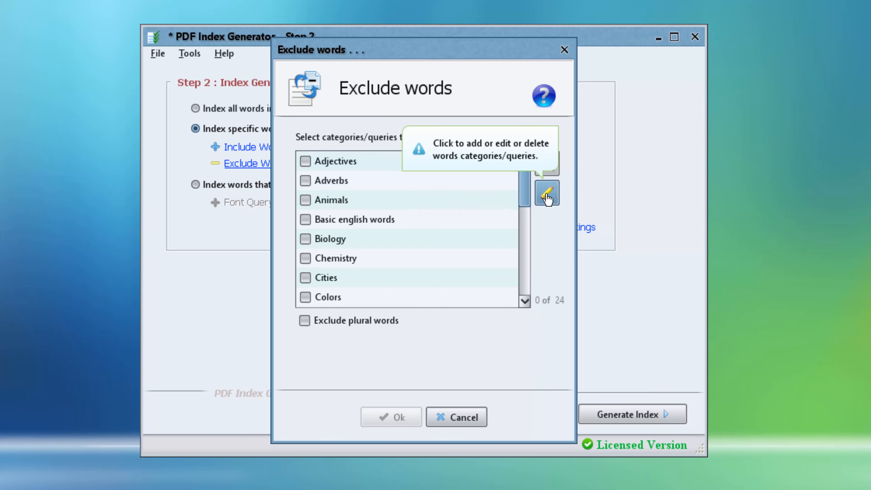
{"action": "left_click", "coordinate": [352, 169]}
{"action": "left_click", "coordinate": [346, 180]}
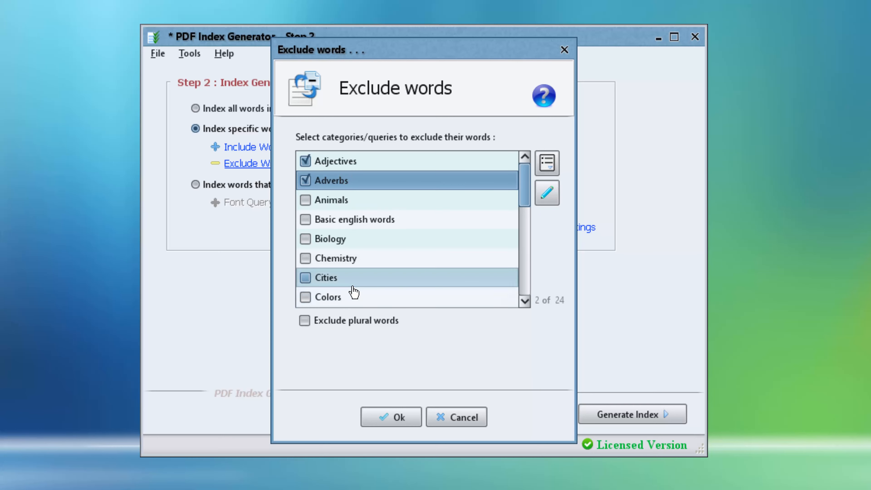
{"action": "left_click", "coordinate": [354, 297]}
- Add Interjections, Numbers and Places to the excluded categories, exclude their plural words too, and confirm the exclusions
{"action": "scroll", "coordinate": [380, 302], "scroll_direction": "down", "scroll_amount": 3}
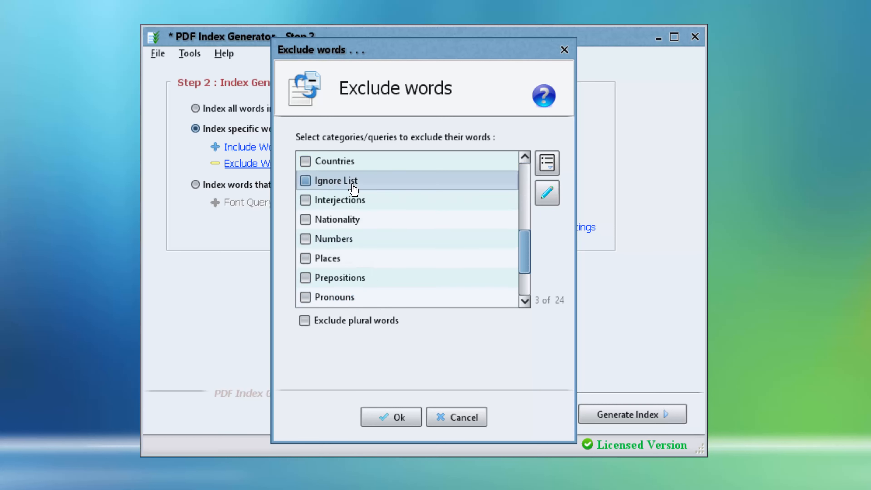
{"action": "left_click", "coordinate": [355, 200]}
{"action": "left_click", "coordinate": [350, 239]}
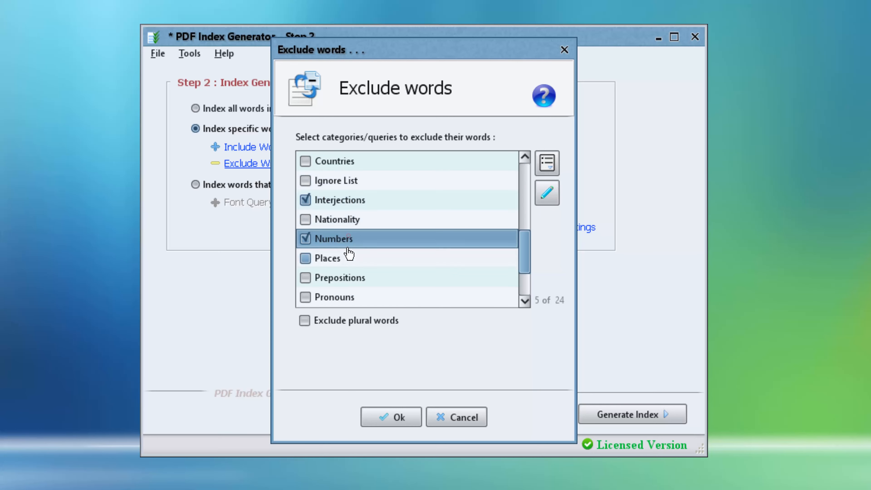
{"action": "left_click", "coordinate": [340, 259]}
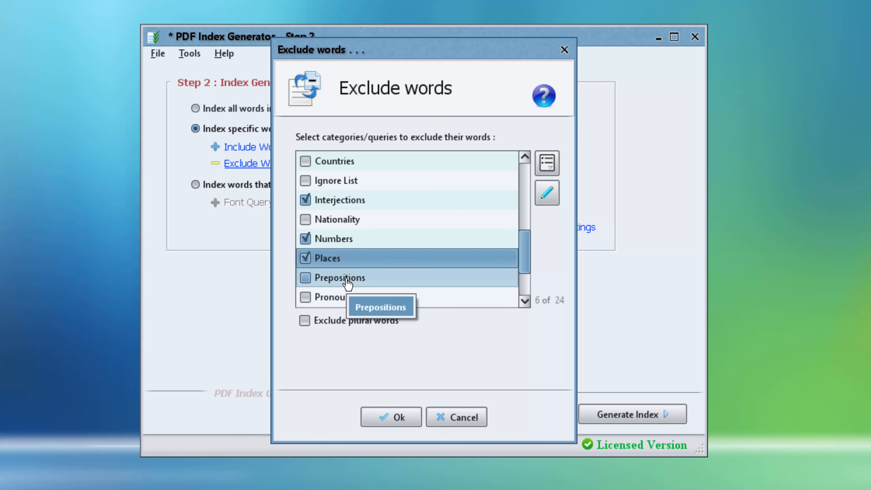
{"action": "mouse_move", "coordinate": [344, 328]}
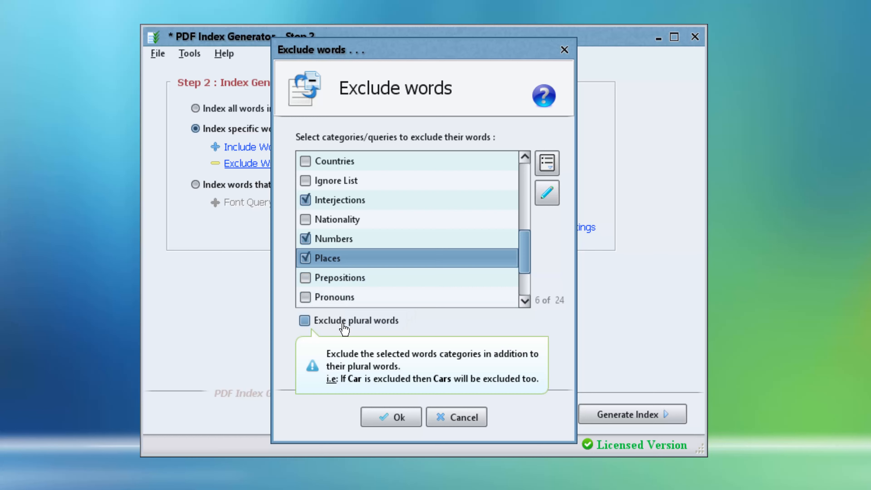
{"action": "left_click", "coordinate": [344, 327]}
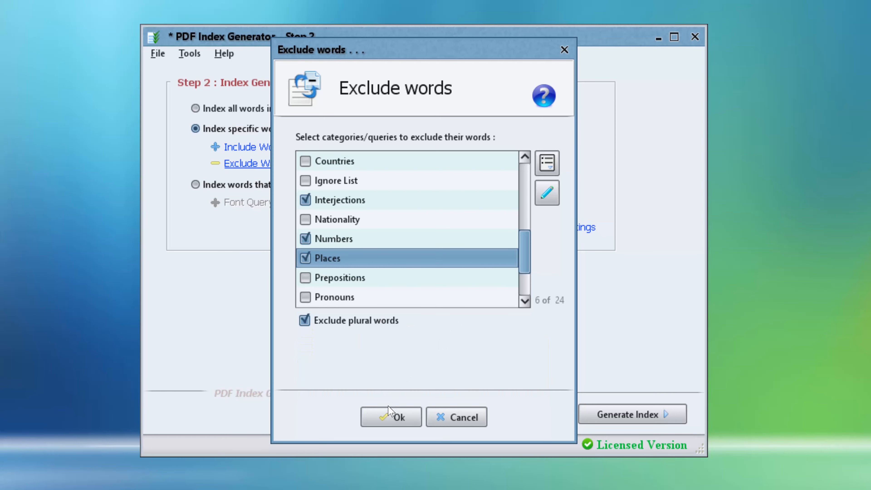
{"action": "left_click", "coordinate": [389, 418]}
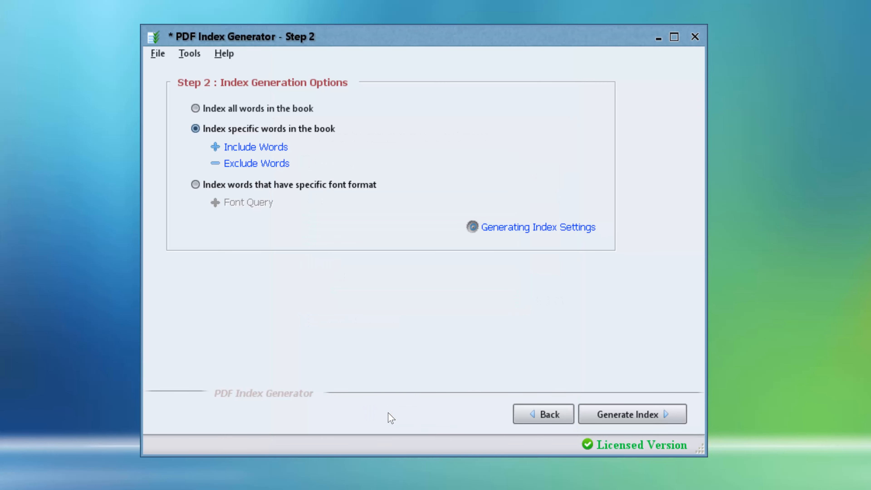
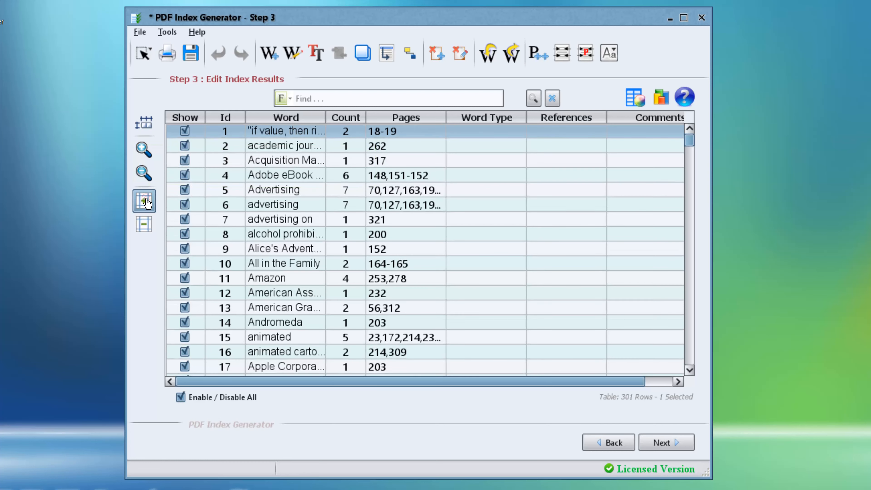
- Increase the row height of the index results table and fit the columns to their contents
{"action": "left_click", "coordinate": [144, 201]}
{"action": "left_click", "coordinate": [144, 201]}
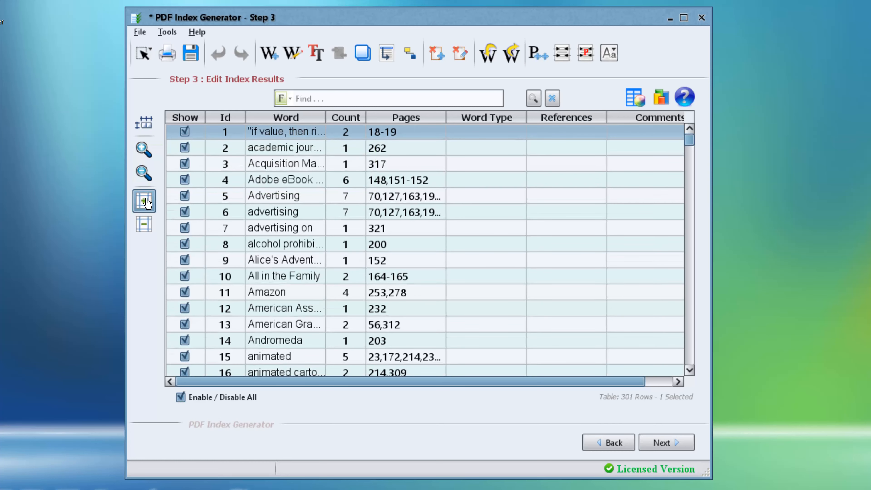
{"action": "left_click", "coordinate": [147, 203]}
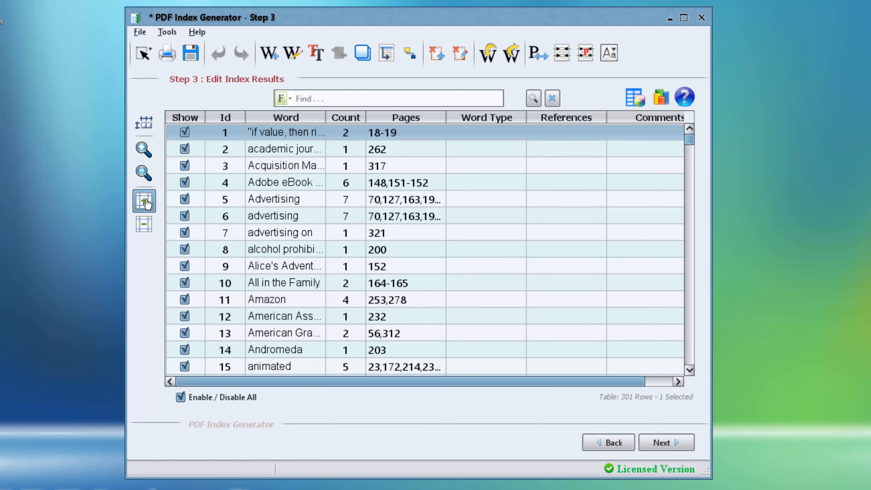
{"action": "left_click", "coordinate": [143, 128]}
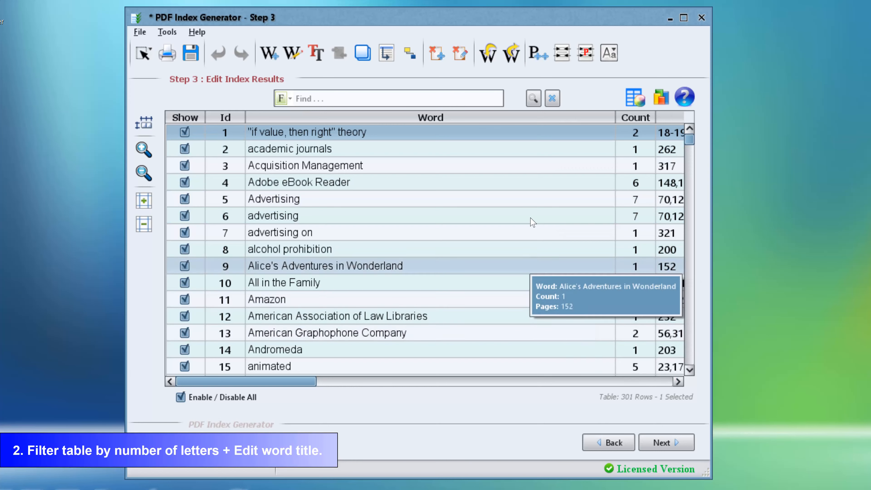
- Filter the index results by number of letters, showing only words of 50-1000 letters
{"action": "left_click", "coordinate": [418, 98]}
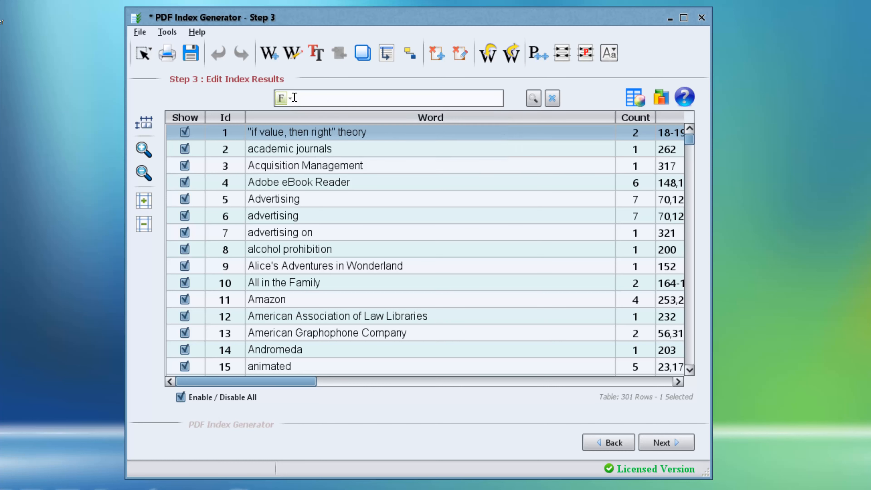
{"action": "left_click", "coordinate": [284, 101]}
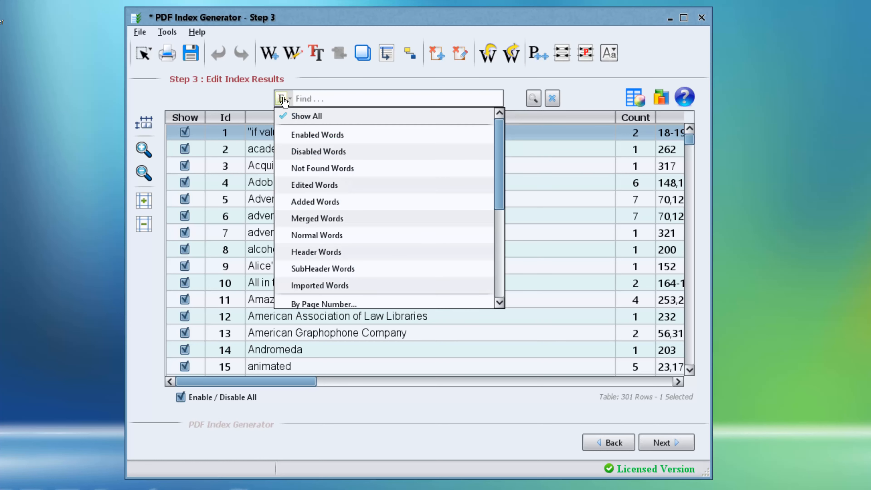
{"action": "left_click_drag", "start_coordinate": [499, 162], "coordinate": [508, 252]}
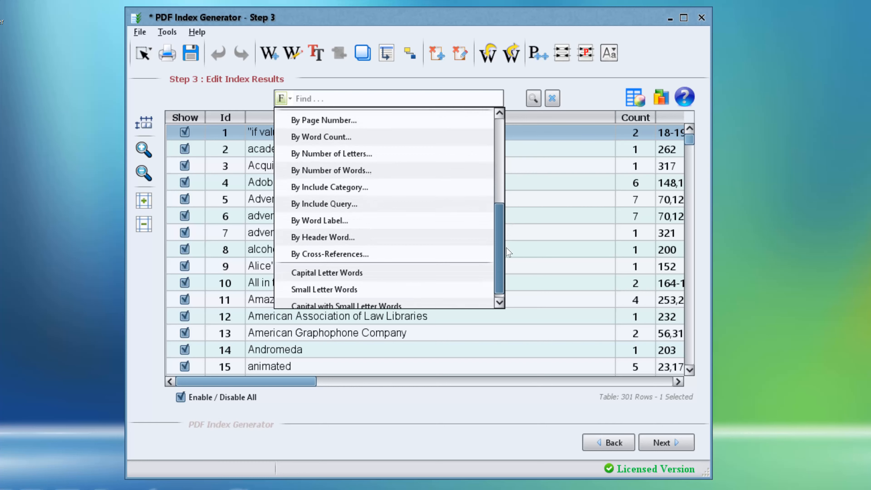
{"action": "left_click", "coordinate": [383, 155]}
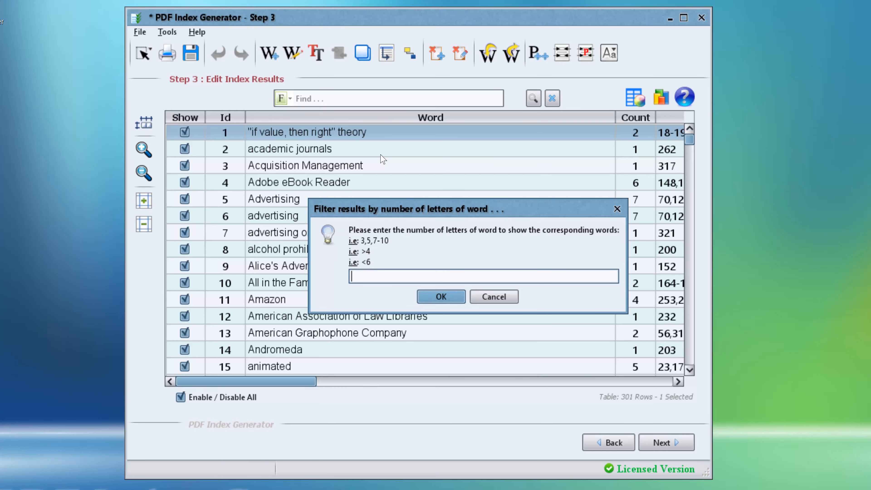
{"action": "type", "text": "50-1000"}
{"action": "left_click", "coordinate": [441, 296]}
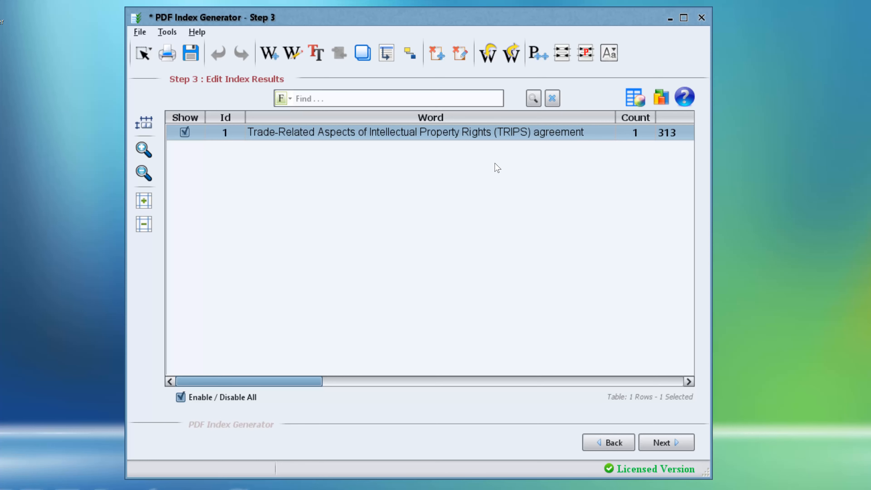
- Rename the entry "Trade-Related Aspects of Intellectual Property Rights (TRIPS) agreement" as "TRIPS Agreement" and apply the edit
{"action": "left_click", "coordinate": [460, 137]}
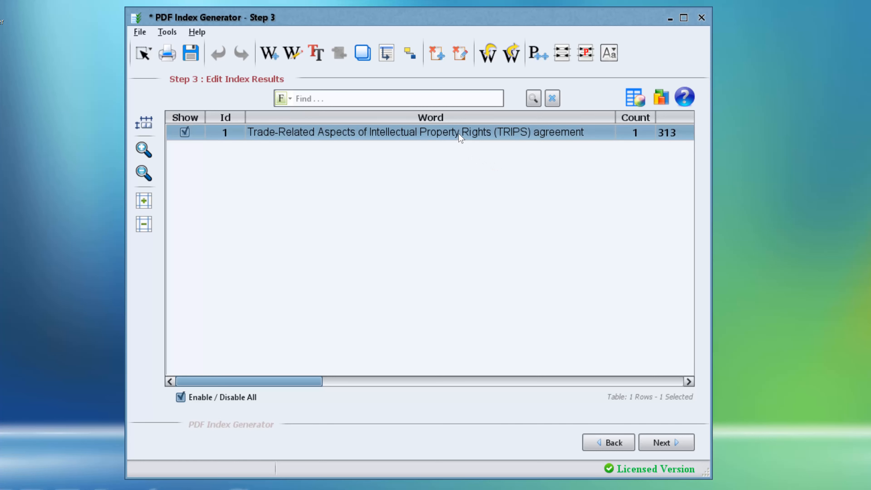
{"action": "double_click", "coordinate": [461, 137]}
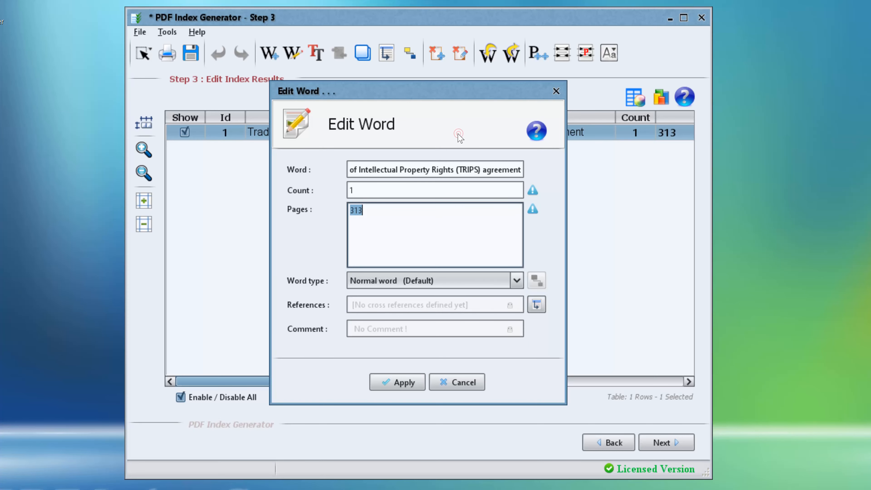
{"action": "triple_click", "coordinate": [443, 165]}
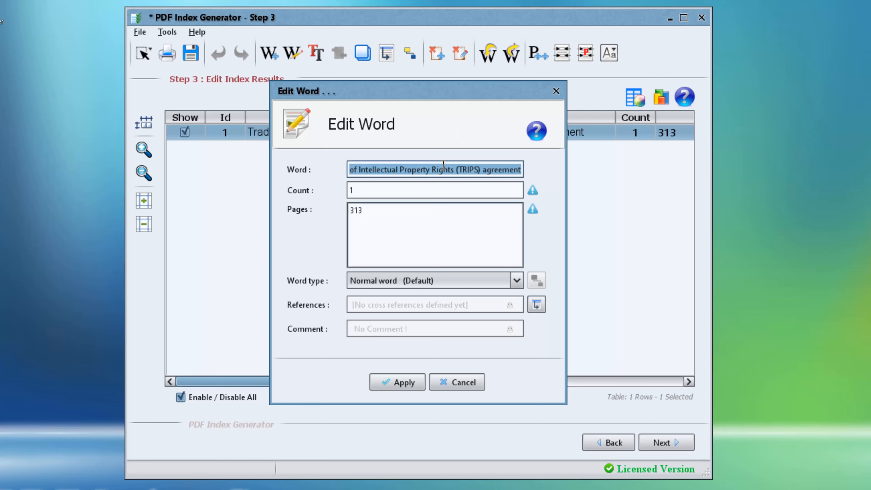
{"action": "type", "text": "TRIPS"}
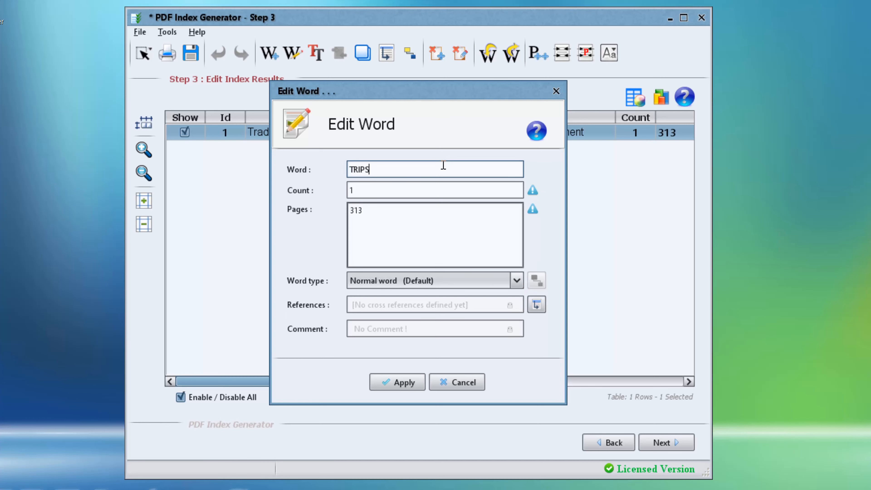
{"action": "type", "text": " Agreement"}
{"action": "left_click", "coordinate": [379, 386]}
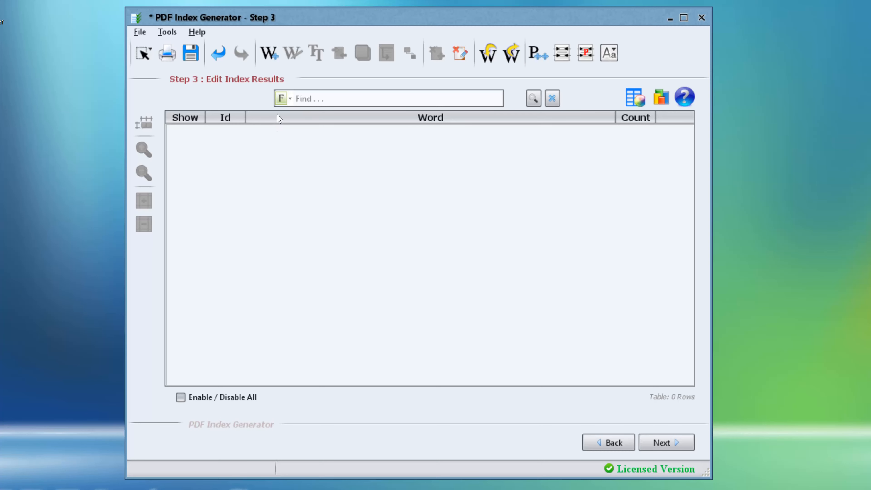
- Filter the results to edited words and check the renamed entry's details through to its Comments column
{"action": "left_click", "coordinate": [281, 99]}
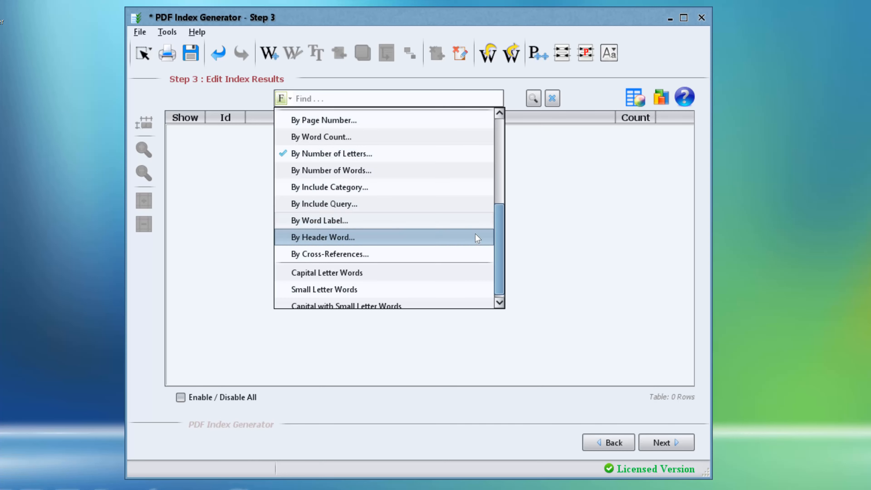
{"action": "left_click_drag", "start_coordinate": [498, 239], "coordinate": [494, 154]}
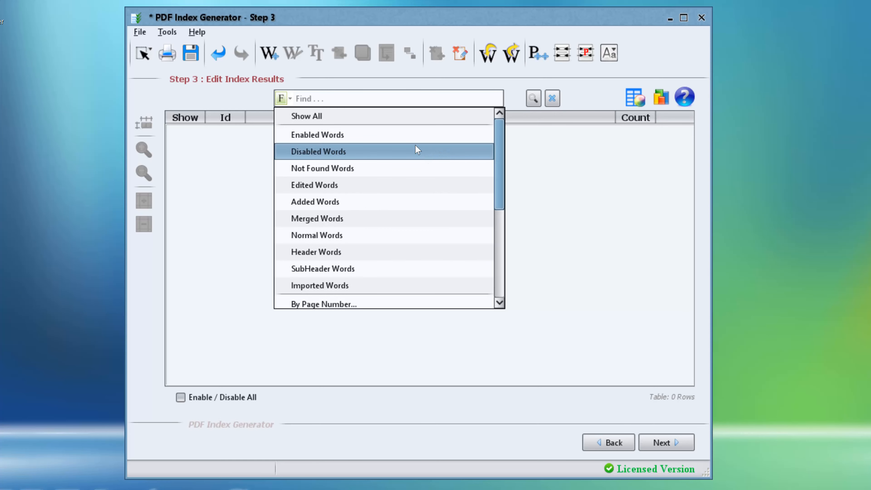
{"action": "left_click", "coordinate": [389, 186]}
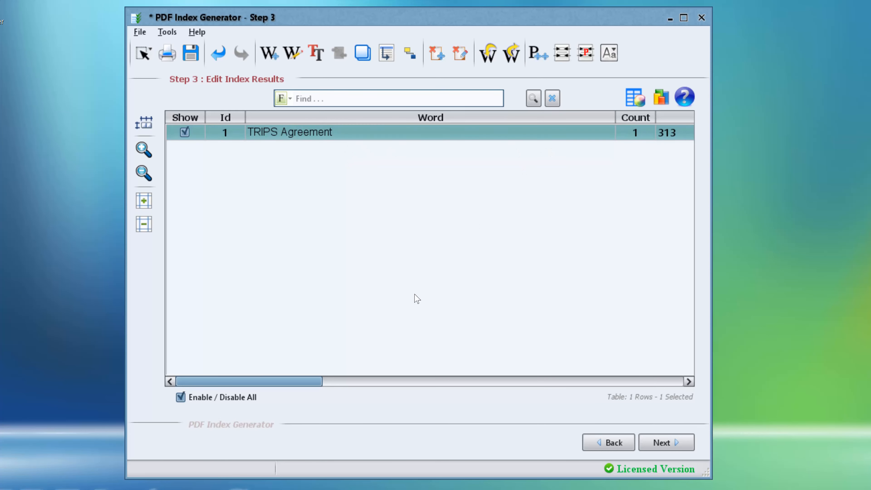
{"action": "left_click_drag", "start_coordinate": [321, 380], "coordinate": [686, 251]}
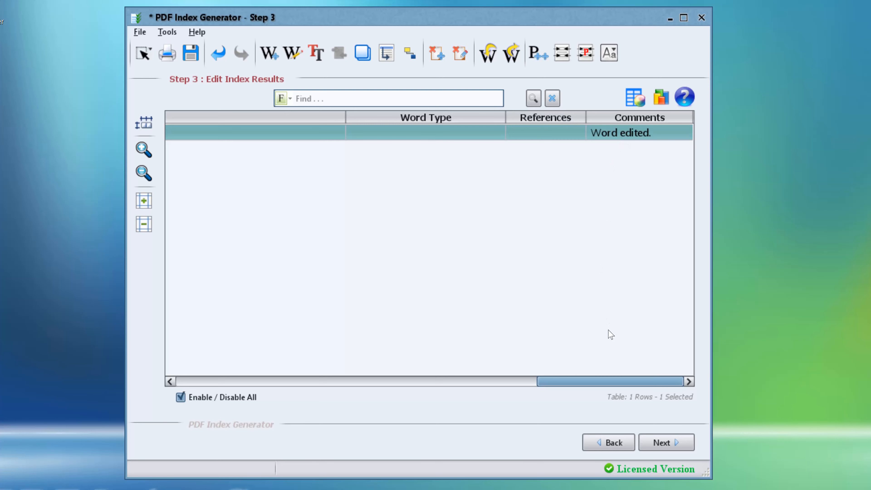
{"action": "left_click_drag", "start_coordinate": [610, 376], "coordinate": [208, 393]}
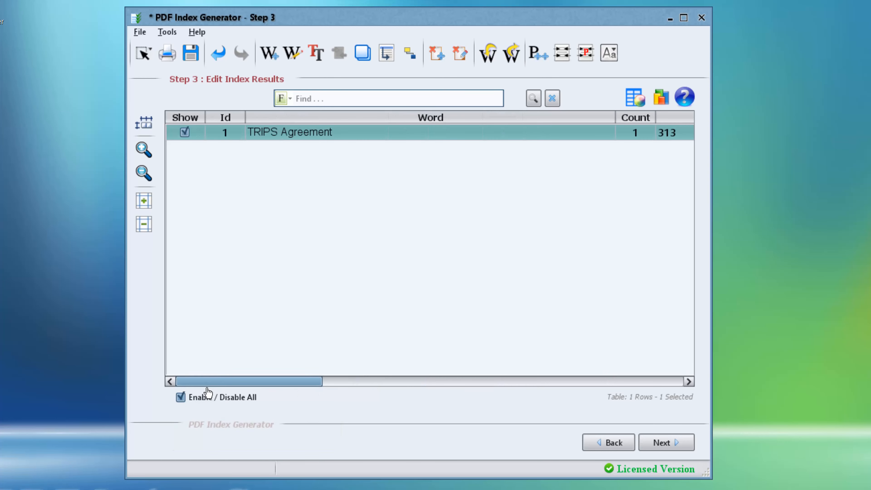
- Show all words in the results table again and refit the columns to their contents
{"action": "left_click", "coordinate": [283, 98]}
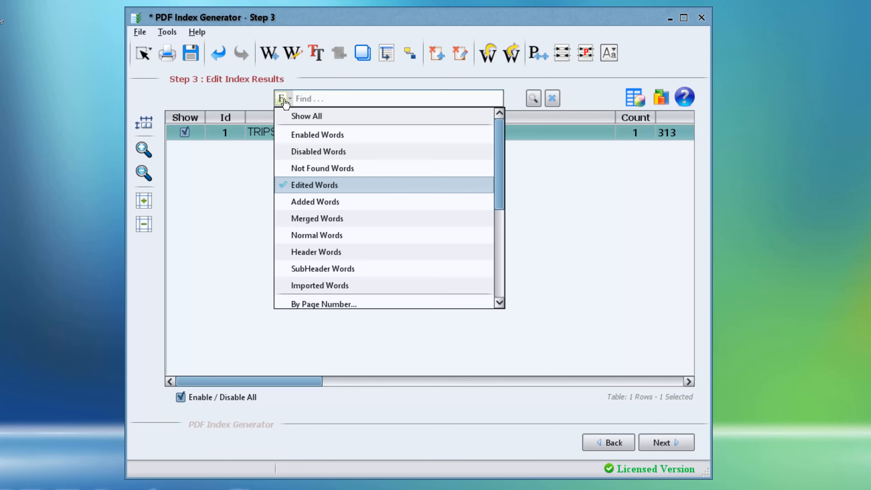
{"action": "left_click", "coordinate": [324, 117]}
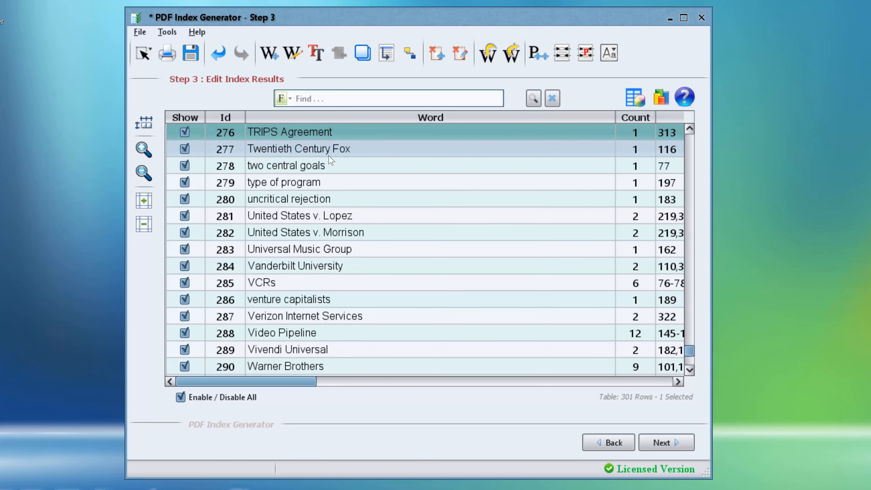
{"action": "left_click", "coordinate": [147, 126]}
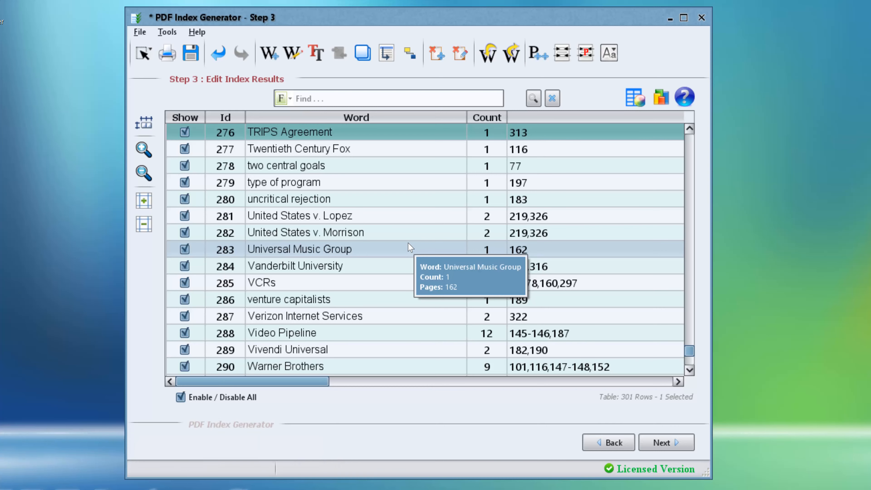
- Review the duplicate groups for Advertising and Slavery, then merge the duplicates
{"action": "left_click", "coordinate": [564, 59]}
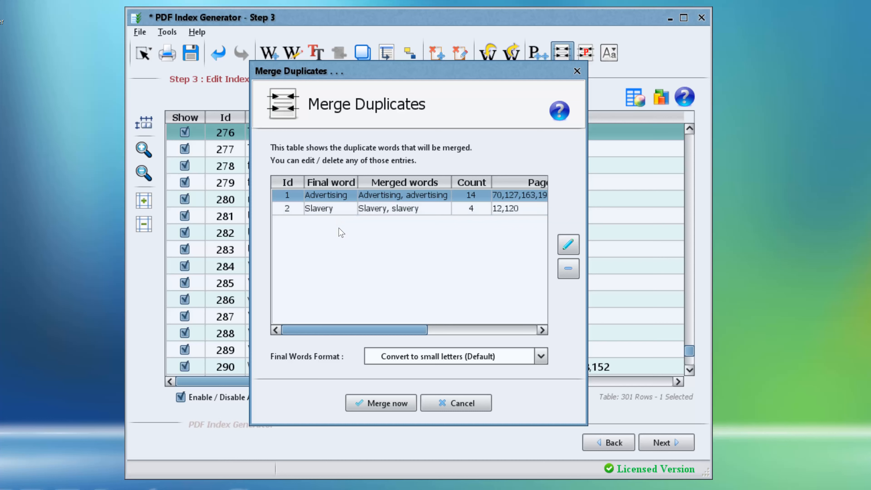
{"action": "left_click", "coordinate": [376, 209]}
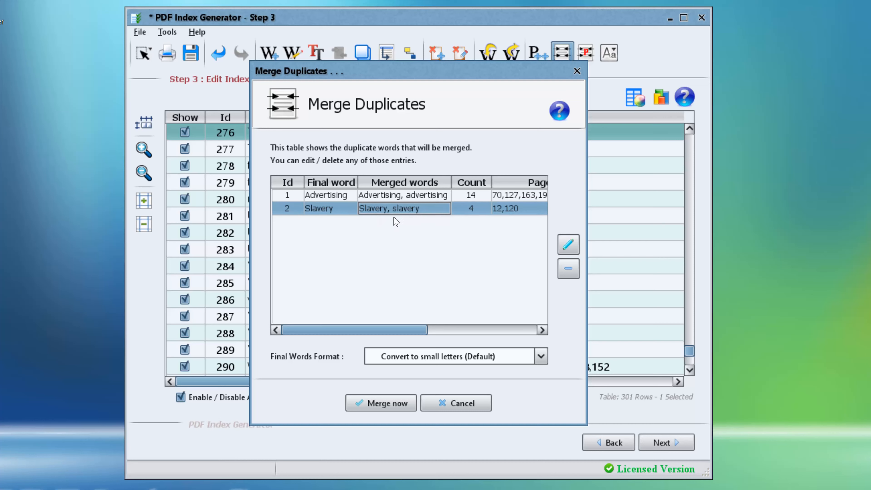
{"action": "mouse_move", "coordinate": [378, 218]}
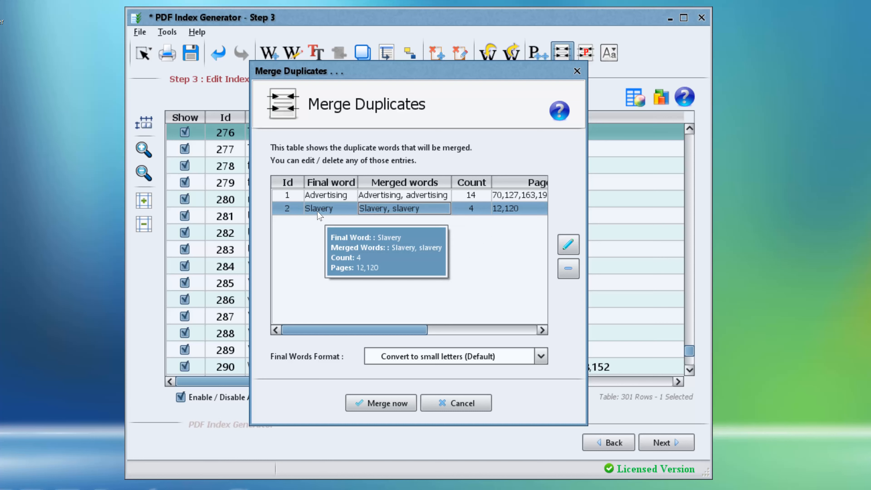
{"action": "left_click", "coordinate": [373, 406]}
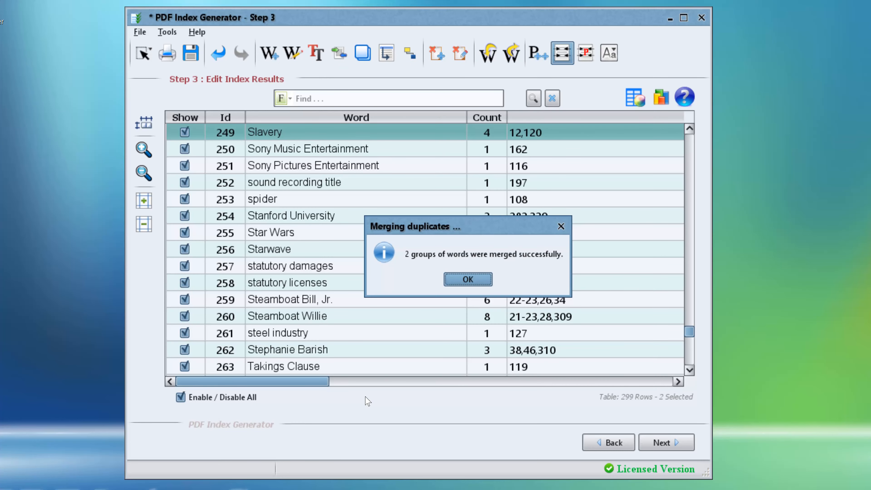
{"action": "left_click", "coordinate": [463, 283]}
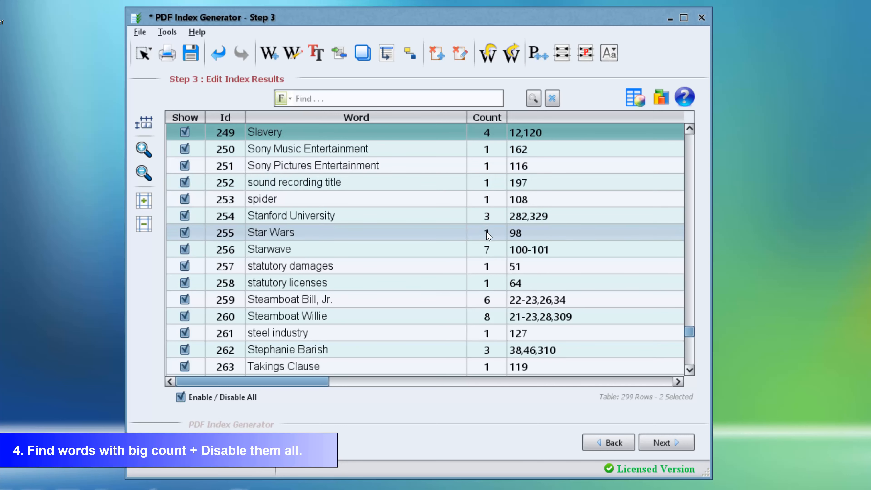
- Filter the index results by word count to show only words with a count of 100-1000
{"action": "left_click", "coordinate": [288, 102]}
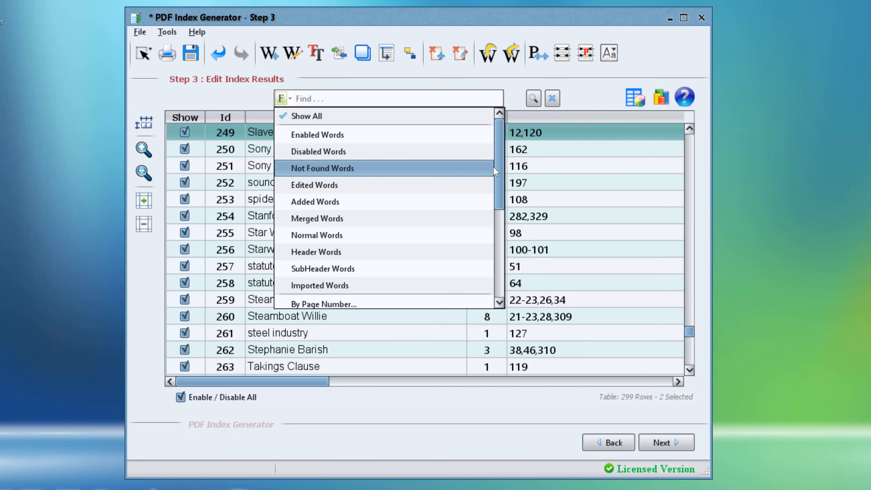
{"action": "left_click_drag", "start_coordinate": [499, 184], "coordinate": [498, 255]}
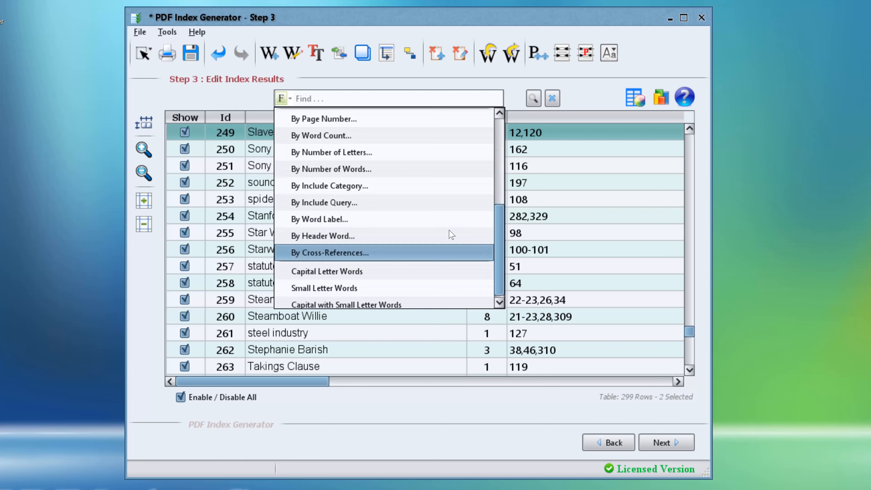
{"action": "left_click", "coordinate": [375, 143]}
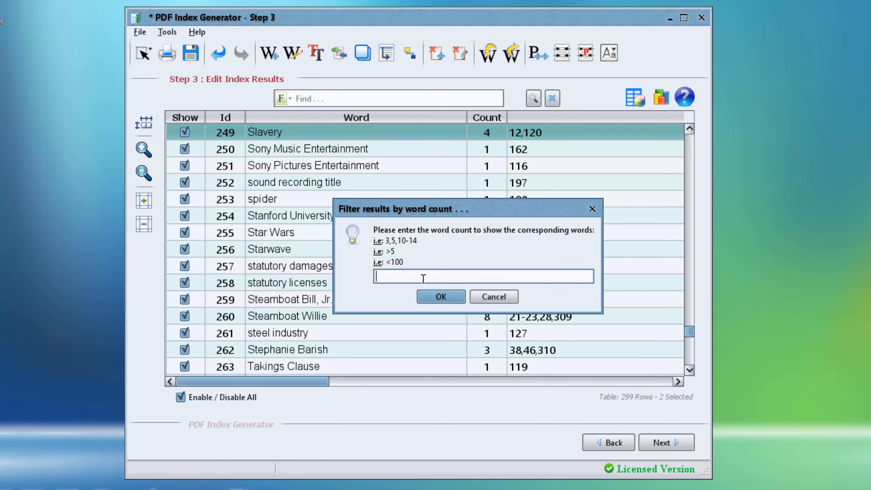
{"action": "type", "text": "100-1000"}
{"action": "left_click", "coordinate": [429, 297]}
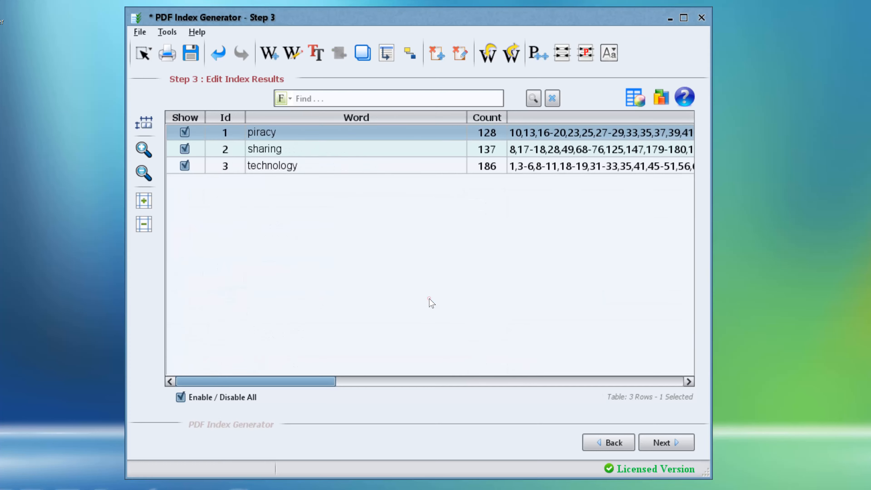
- Disable all the filtered high-count words: piracy, sharing and technology
{"action": "left_click_drag", "start_coordinate": [491, 152], "coordinate": [495, 179]}
{"action": "left_click", "coordinate": [492, 175]}
{"action": "left_click", "coordinate": [487, 171]}
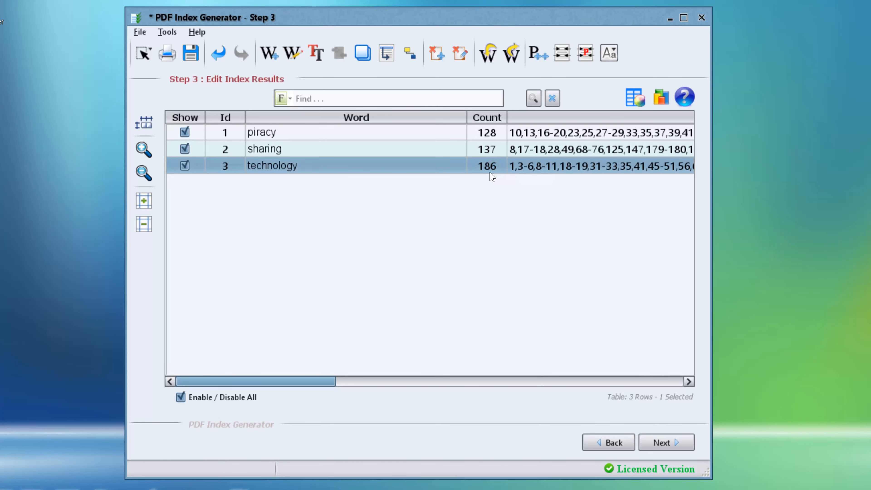
{"action": "left_click", "coordinate": [487, 171]}
{"action": "left_click", "coordinate": [219, 398]}
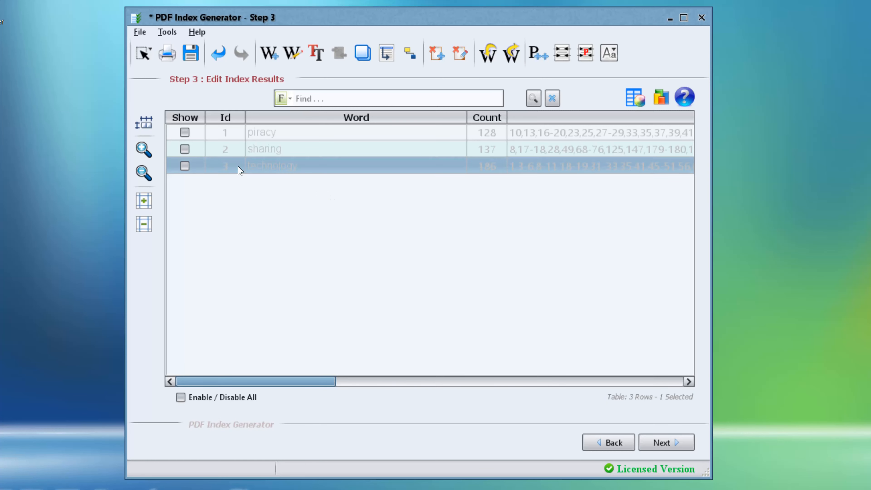
{"action": "left_click", "coordinate": [185, 149]}
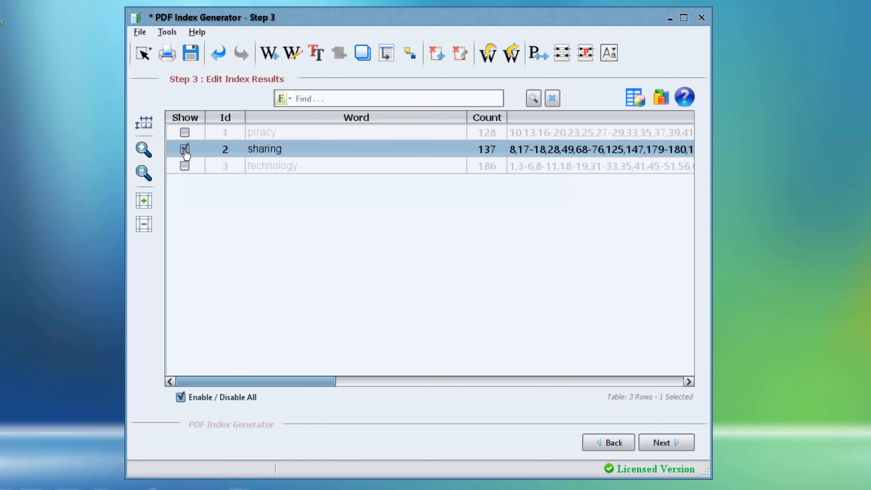
{"action": "left_click", "coordinate": [184, 149]}
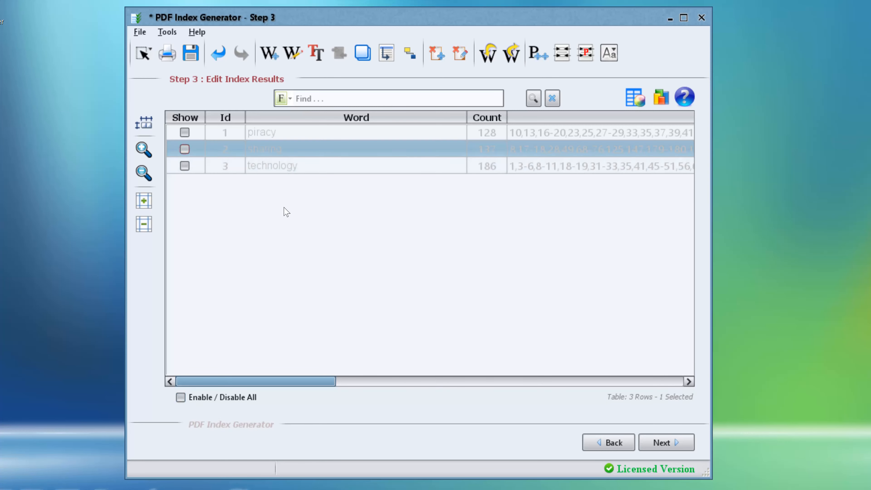
- Remove the word-count filter so the table shows all words, and view the details of "sound recording title"
{"action": "left_click", "coordinate": [284, 98]}
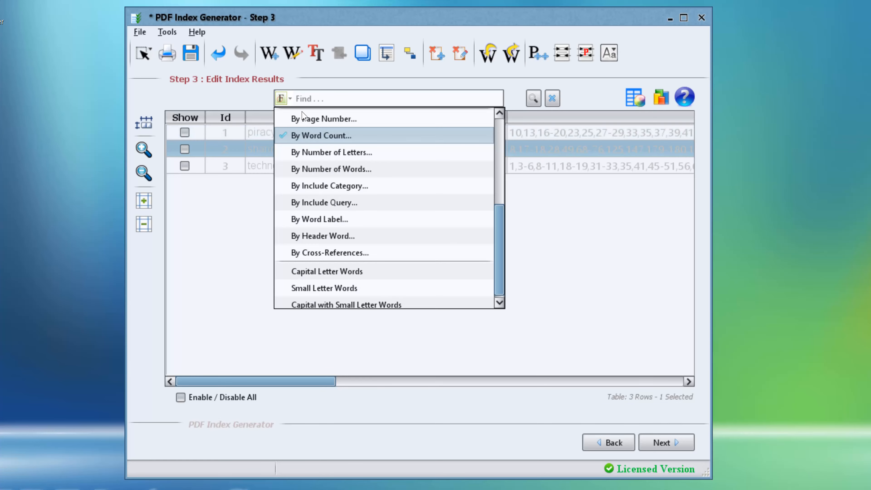
{"action": "scroll", "coordinate": [343, 144], "scroll_direction": "up", "scroll_amount": 3}
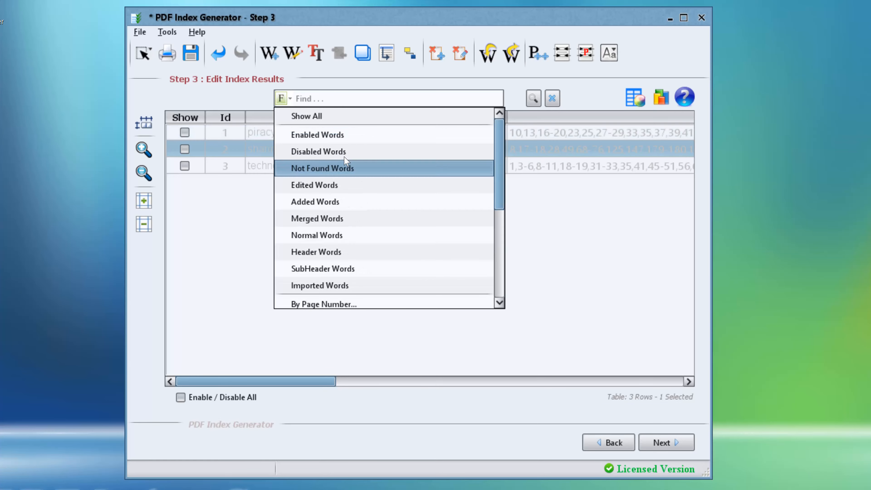
{"action": "left_click", "coordinate": [340, 117]}
{"action": "scroll", "coordinate": [340, 241], "scroll_direction": "down", "scroll_amount": 5}
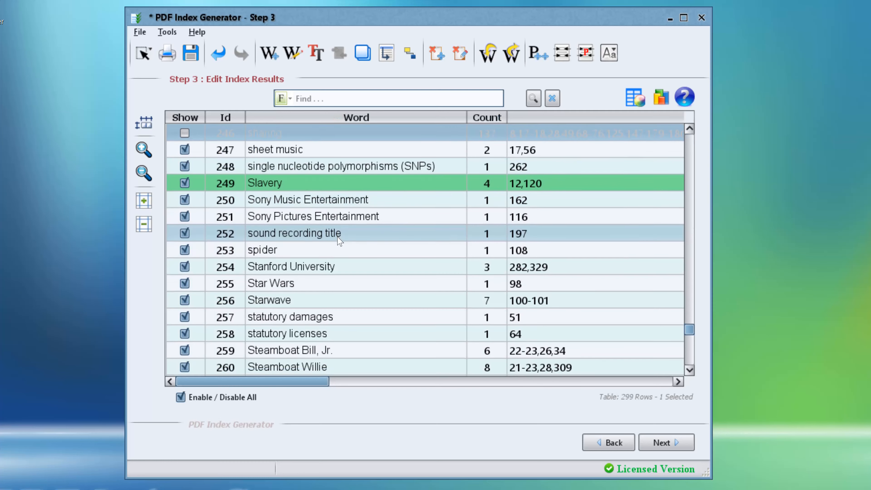
{"action": "mouse_move", "coordinate": [340, 241]}
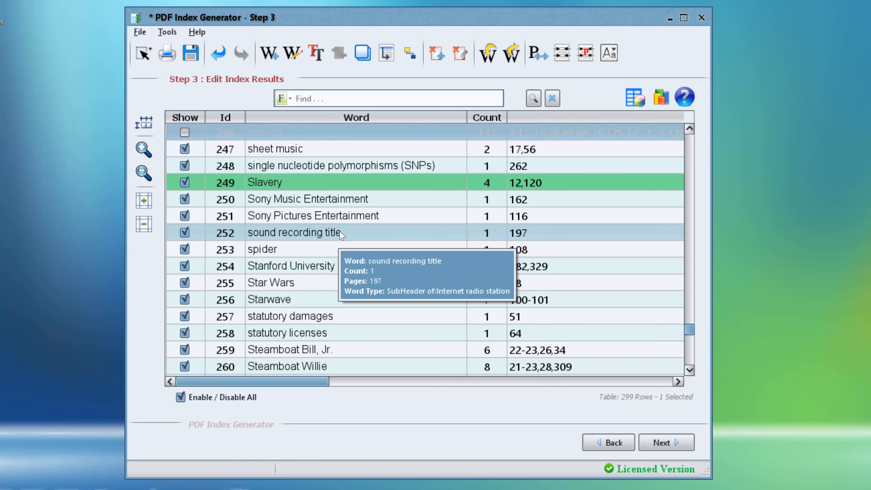
{"action": "mouse_move", "coordinate": [331, 267]}
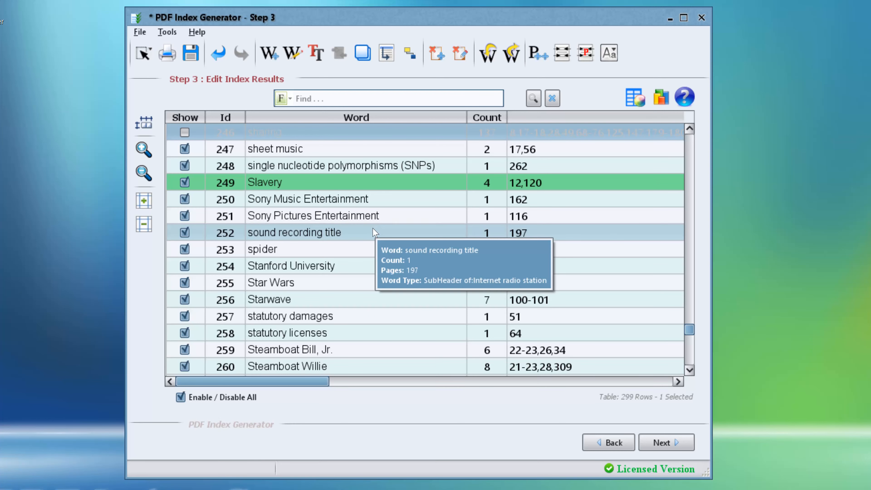
- Add the words "spider", "Star Wars", "technology:" and "time of transmission" together to the Ignore list
{"action": "left_click", "coordinate": [367, 250]}
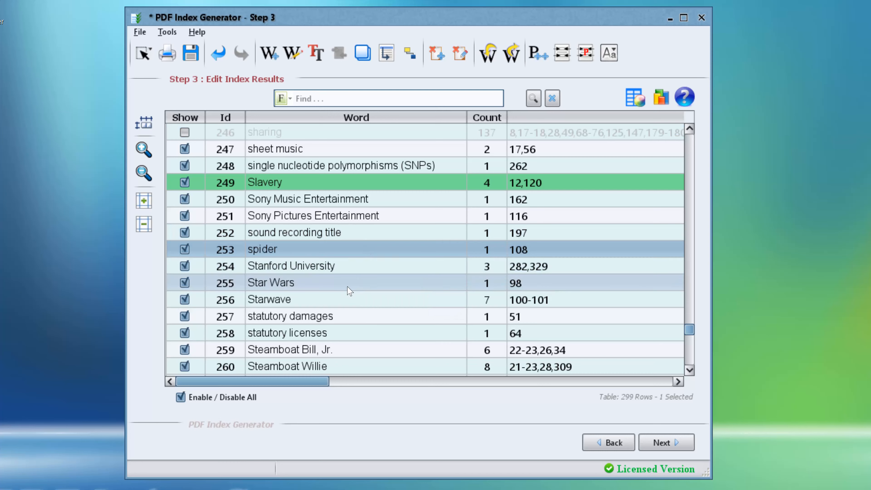
{"action": "left_click", "coordinate": [349, 288], "text": "ctrl"}
{"action": "scroll", "coordinate": [347, 292], "scroll_direction": "down", "scroll_amount": 4}
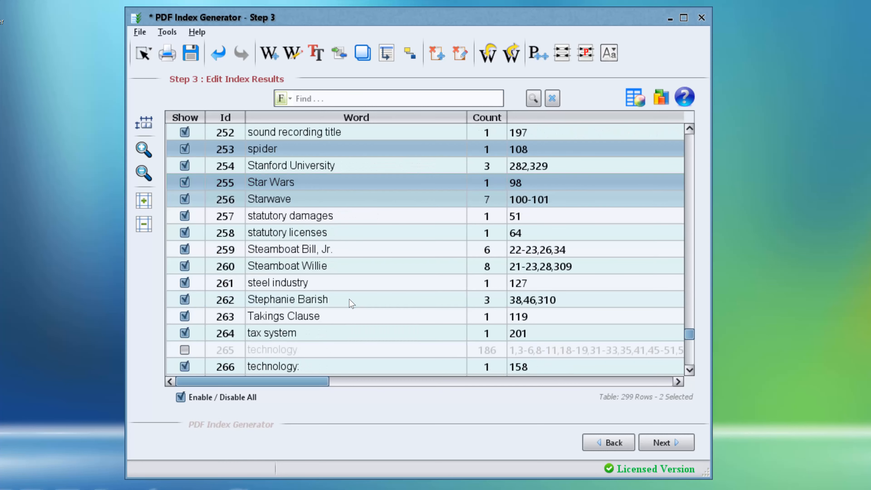
{"action": "left_click", "coordinate": [327, 267], "text": "ctrl"}
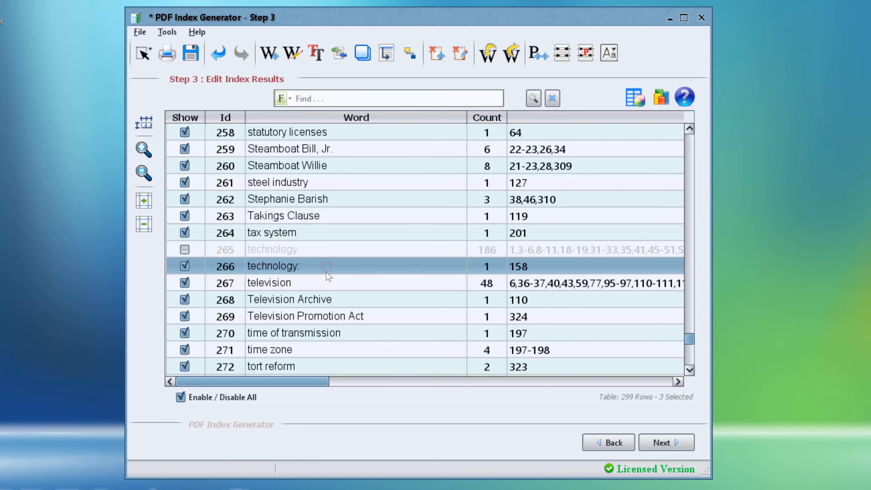
{"action": "left_click", "coordinate": [329, 331], "text": "ctrl"}
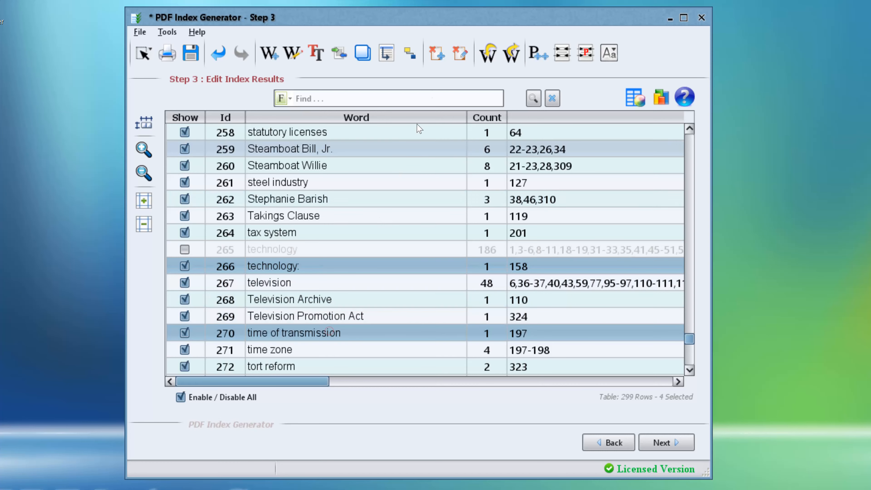
{"action": "left_click", "coordinate": [442, 65]}
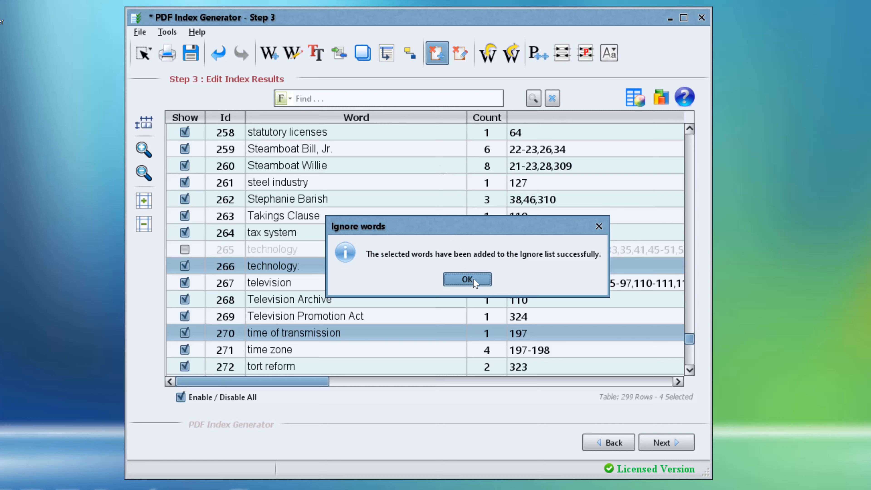
{"action": "left_click", "coordinate": [467, 279]}
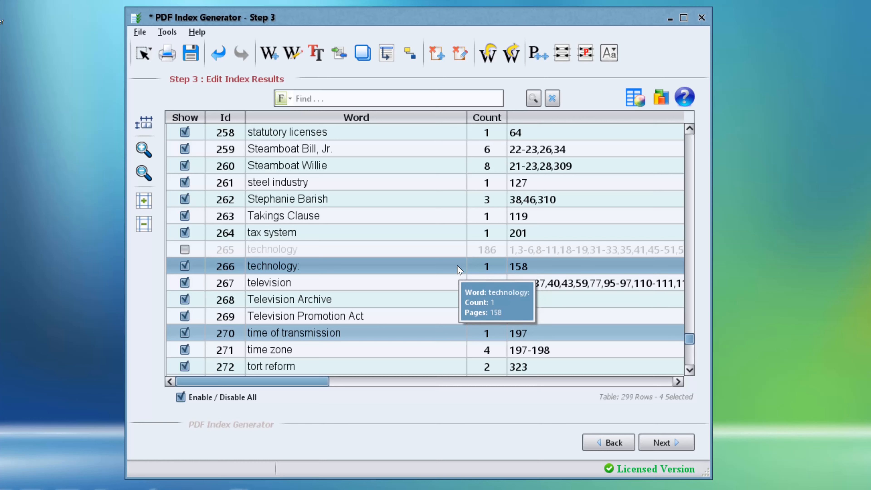
- Review the keywords in the Ignore List category, then leave it and the settings without changing anything
{"action": "left_click", "coordinate": [459, 58]}
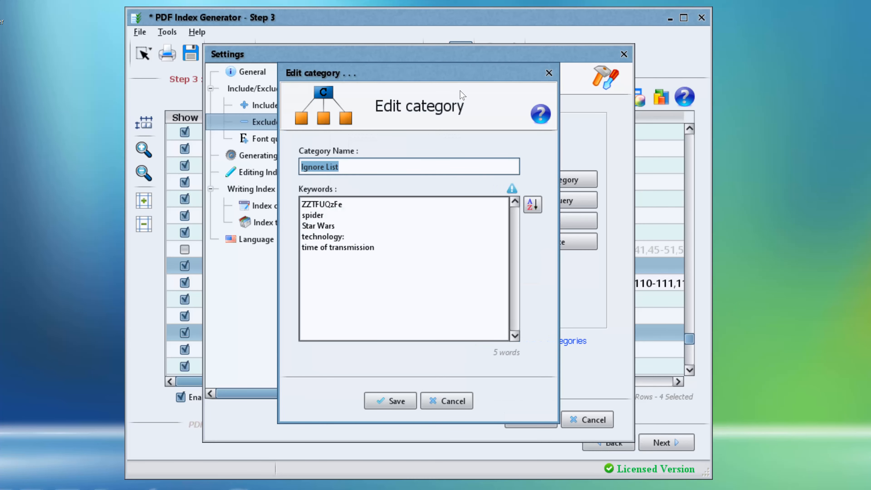
{"action": "left_click", "coordinate": [449, 401]}
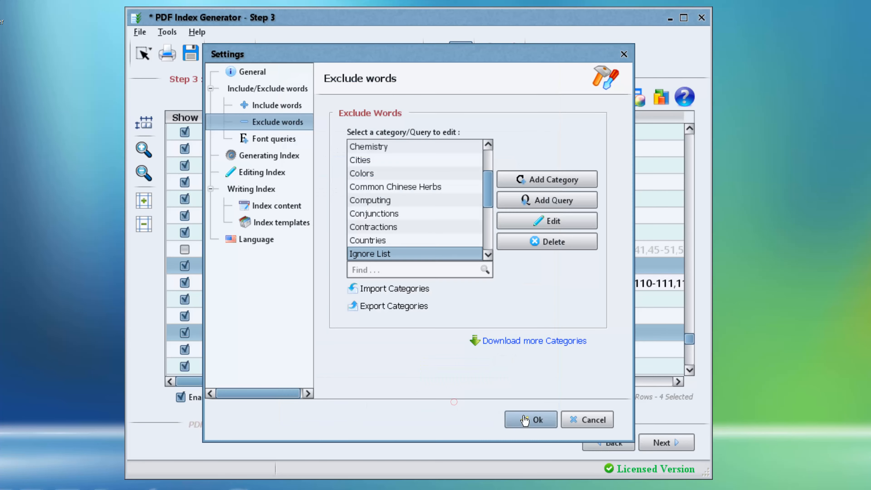
{"action": "left_click", "coordinate": [587, 419]}
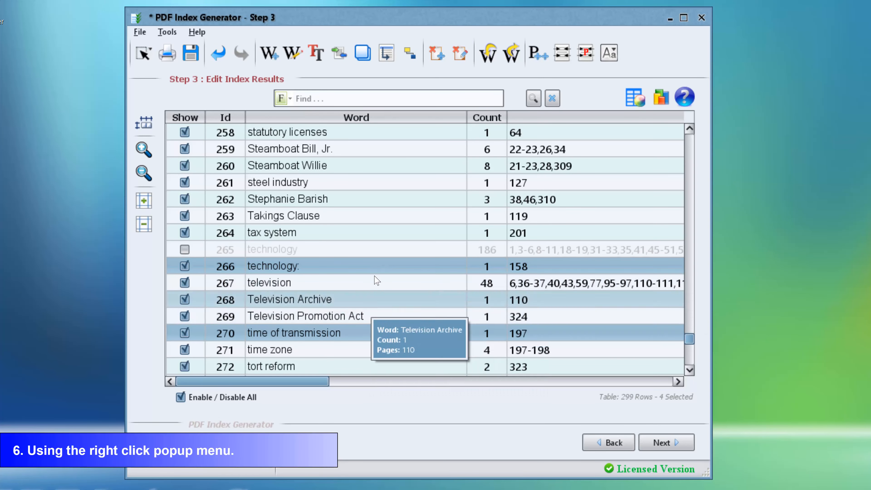
- Disable the four selected words, including "technology:" and "time of transmission", in the index results
{"action": "right_click", "coordinate": [353, 268]}
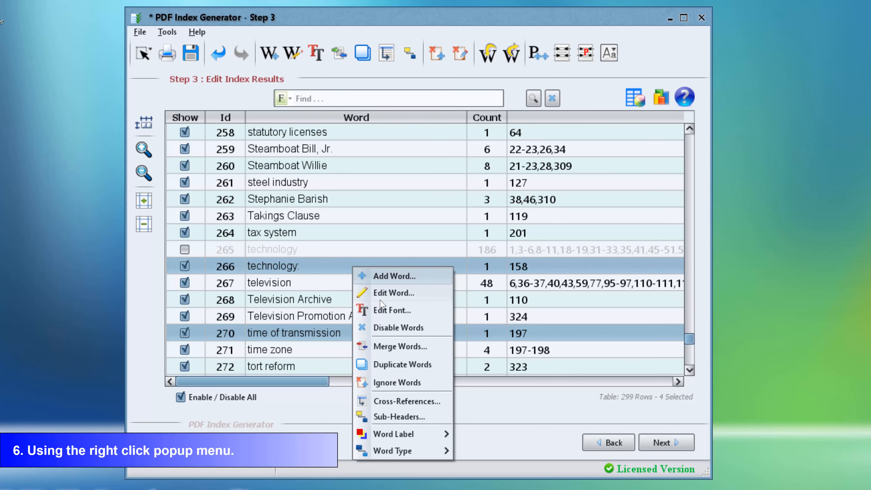
{"action": "left_click", "coordinate": [397, 328]}
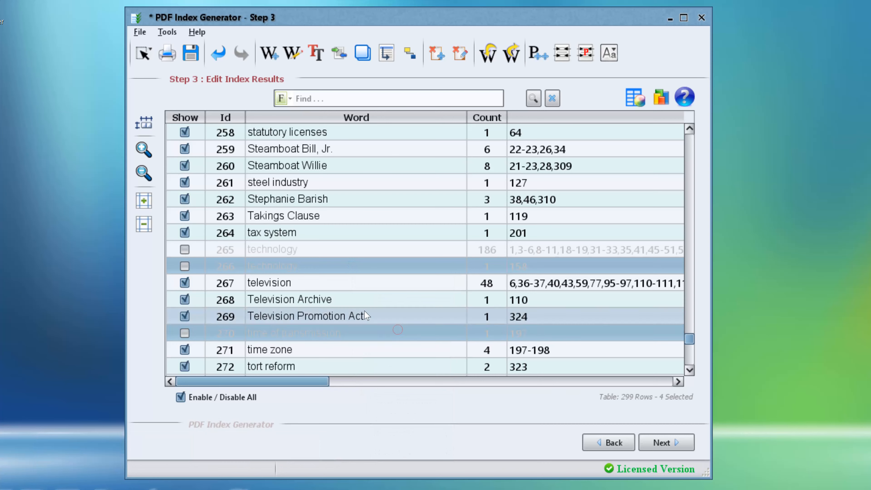
{"action": "right_click", "coordinate": [359, 269]}
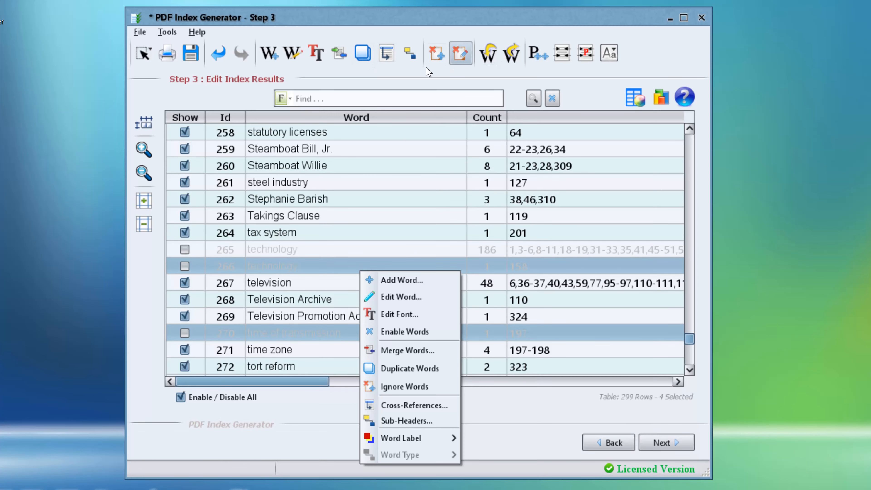
{"action": "left_click", "coordinate": [408, 80]}
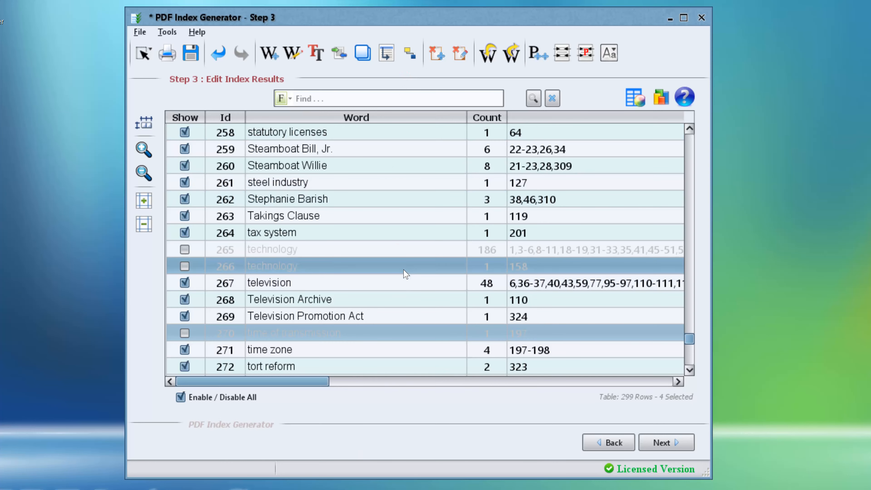
- Find the person's entry by first name and reverse it to surname, first name using Deal as a Name - Format 2
{"action": "left_click", "coordinate": [386, 97]}
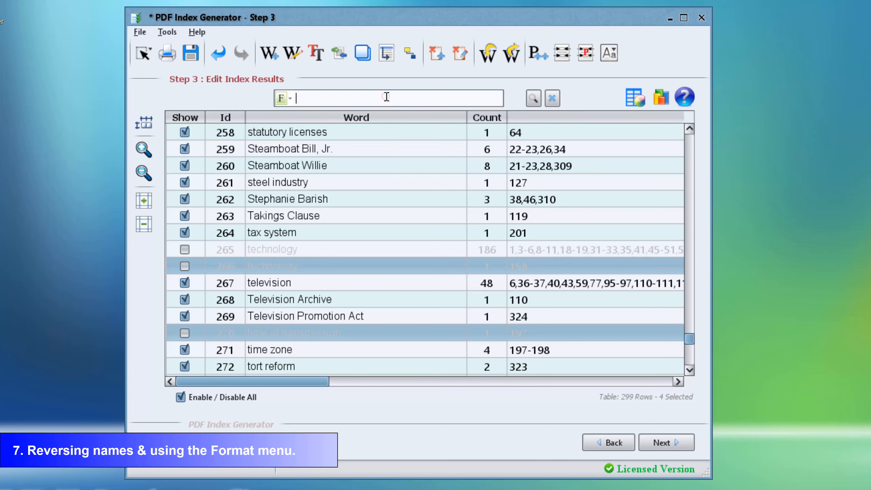
{"action": "type", "text": "Stephanie"}
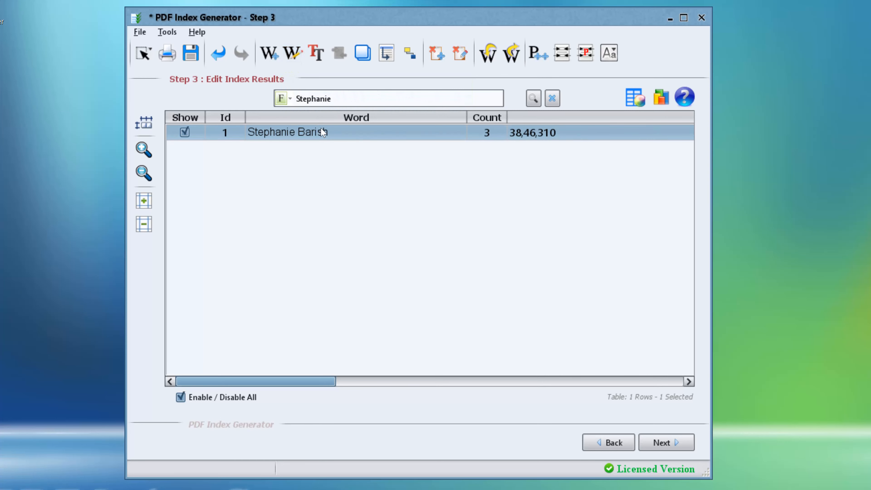
{"action": "left_click", "coordinate": [612, 53]}
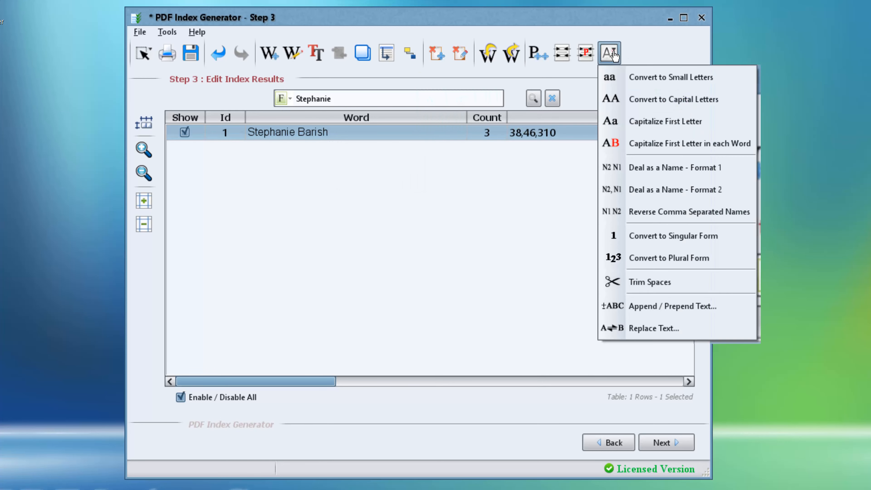
{"action": "left_click", "coordinate": [650, 198]}
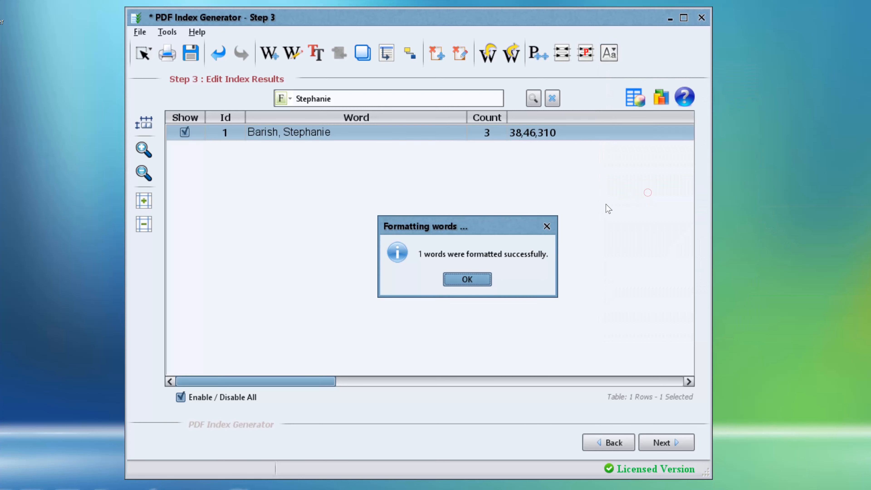
{"action": "left_click", "coordinate": [467, 279]}
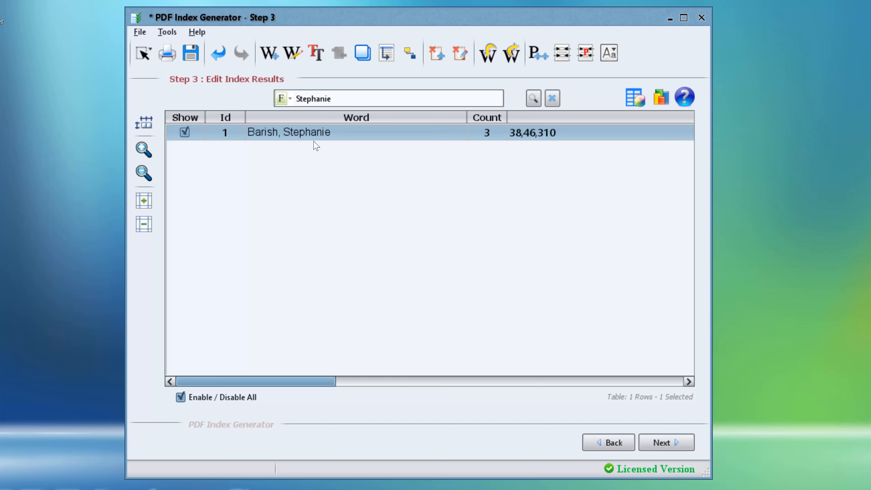
- Look over the available word formatting options, then clear the search to list all words again
{"action": "left_click", "coordinate": [609, 53]}
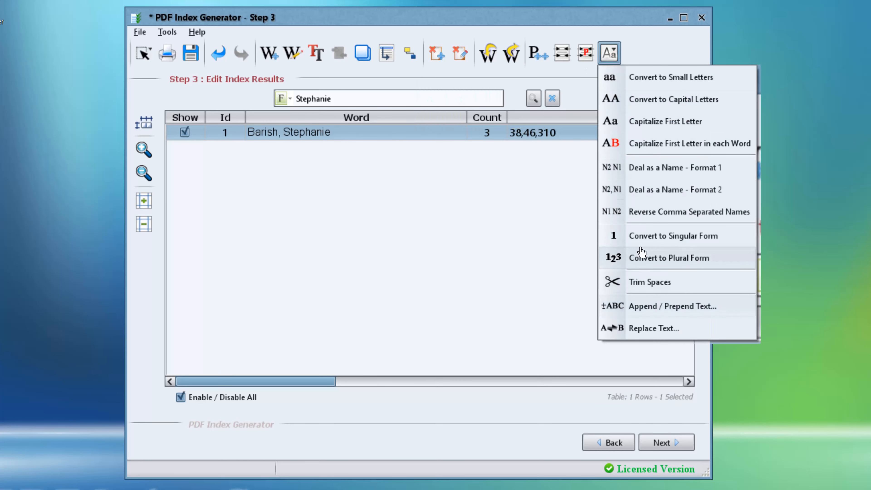
{"action": "left_click", "coordinate": [608, 53]}
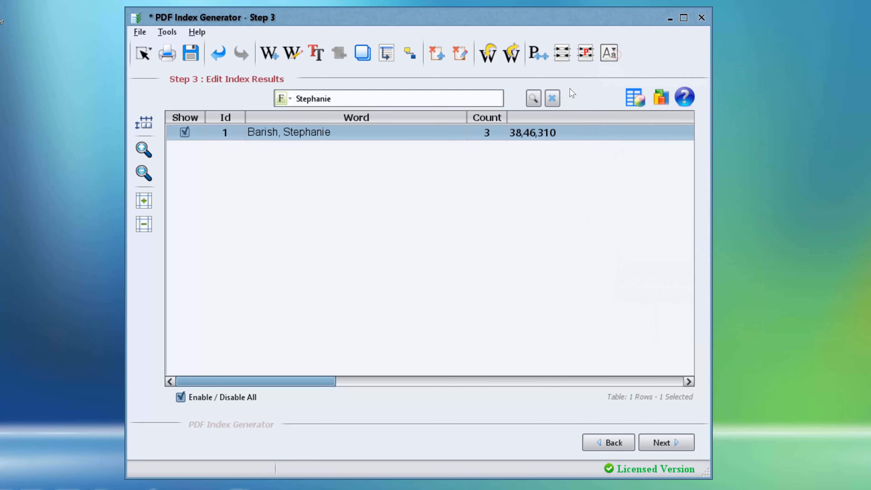
{"action": "left_click", "coordinate": [553, 100]}
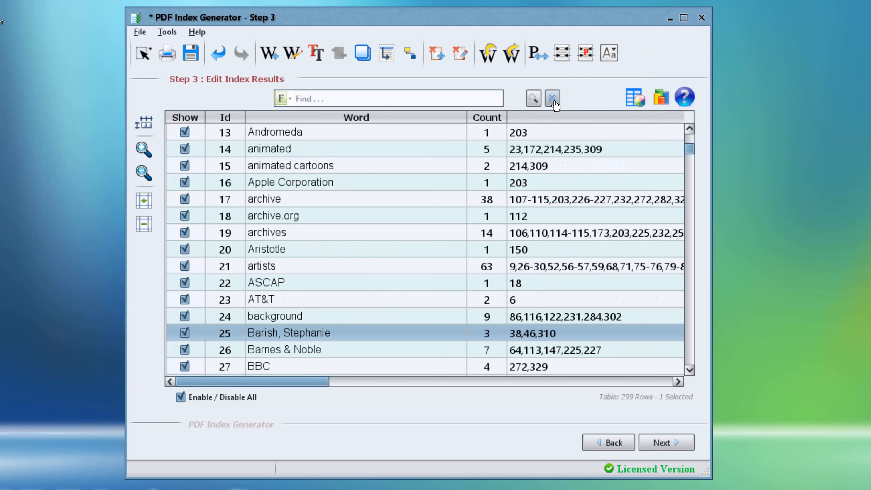
{"action": "scroll", "coordinate": [412, 185], "scroll_direction": "down", "scroll_amount": 4}
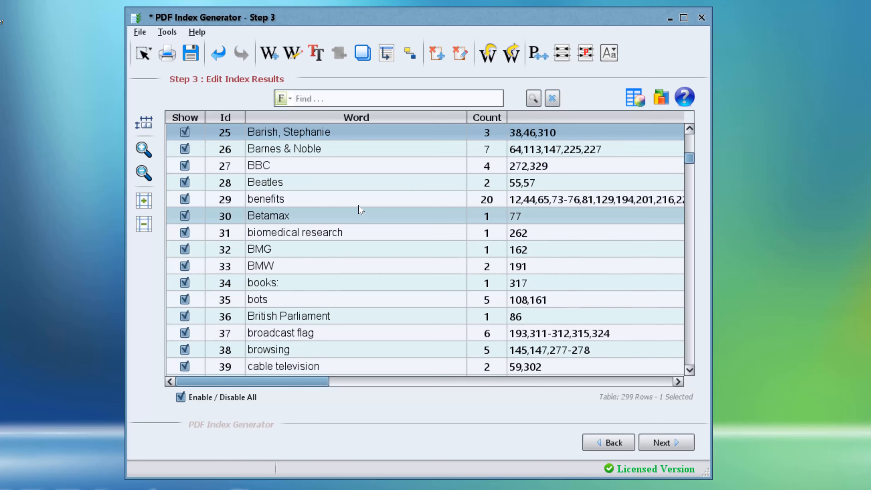
- Find the Universal Music Group entry, make it a header word, and fit the table columns so its word type shows
{"action": "mouse_move", "coordinate": [361, 207]}
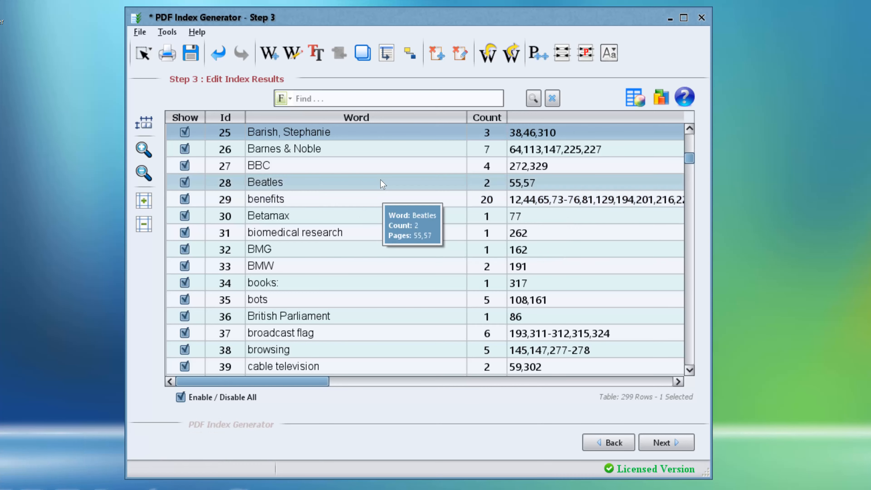
{"action": "left_click", "coordinate": [377, 102]}
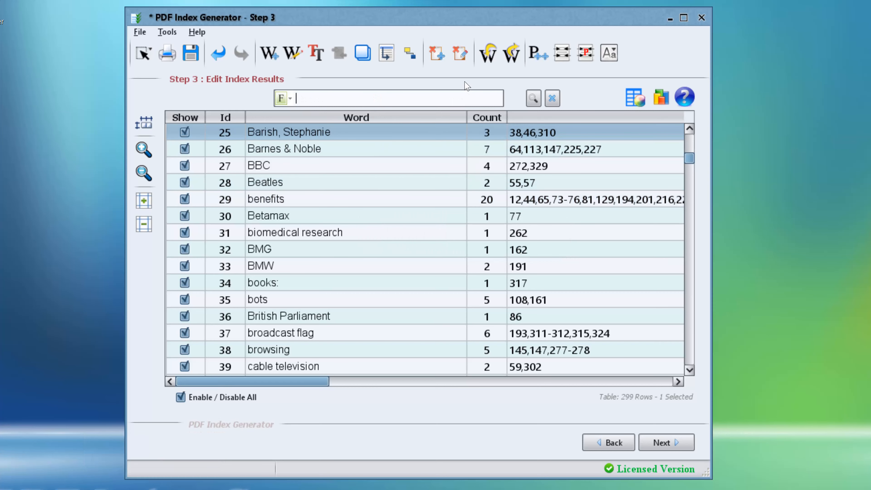
{"action": "type", "text": "universal music"}
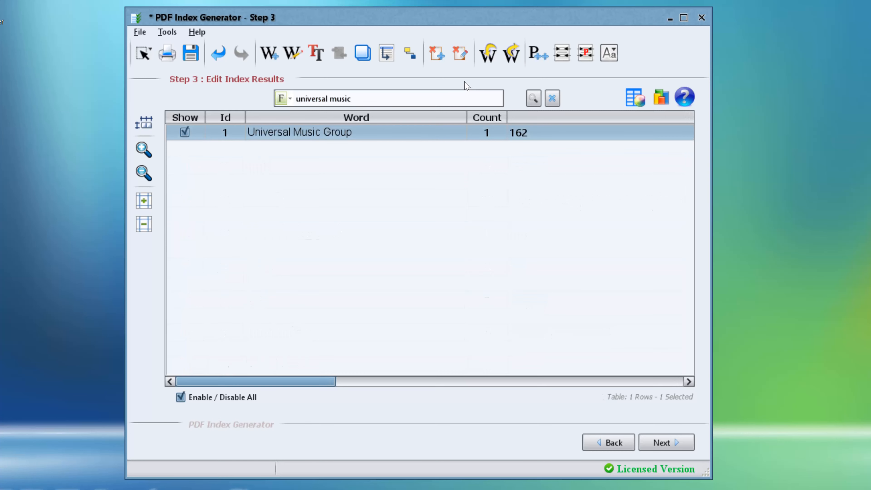
{"action": "left_click", "coordinate": [416, 135]}
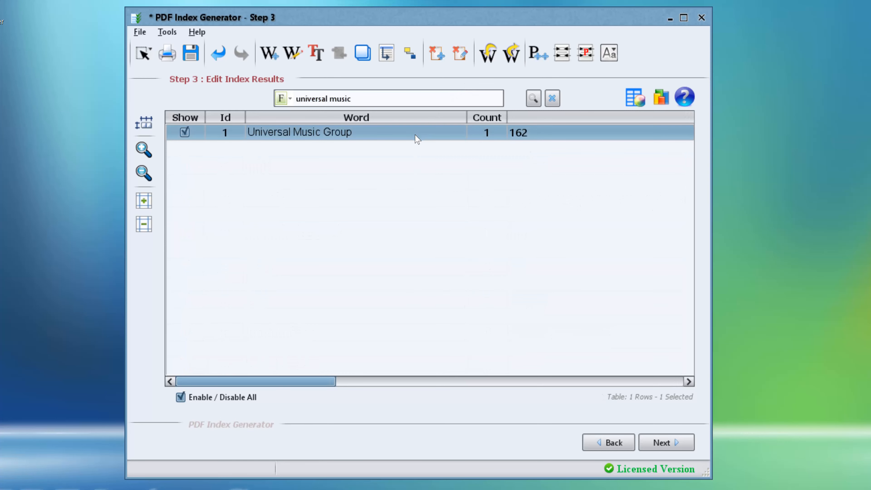
{"action": "right_click", "coordinate": [417, 139]}
{"action": "mouse_move", "coordinate": [485, 318]}
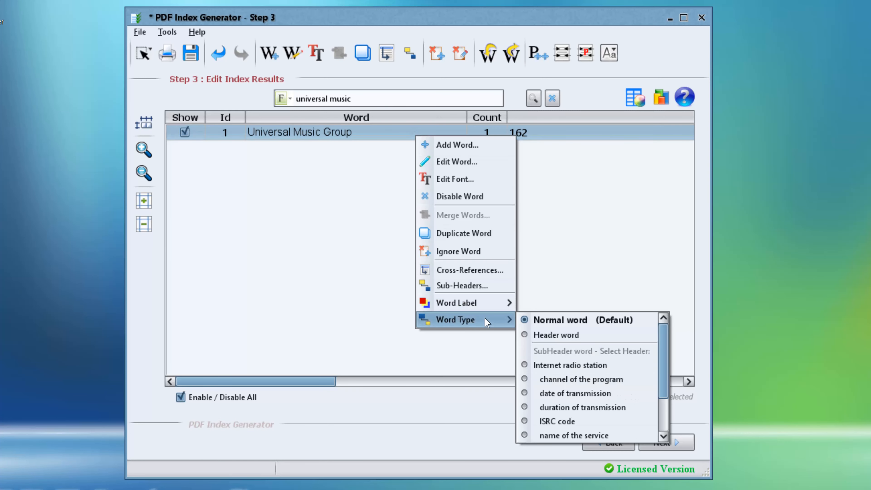
{"action": "left_click", "coordinate": [556, 333]}
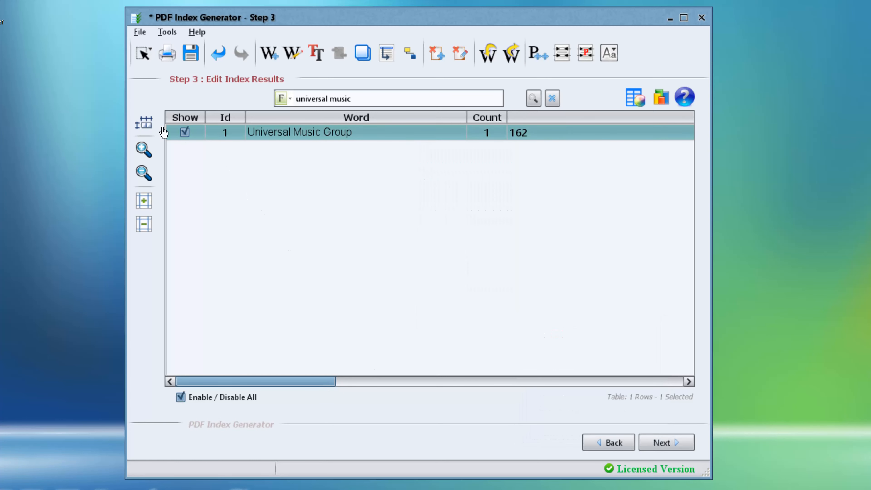
{"action": "left_click", "coordinate": [143, 123]}
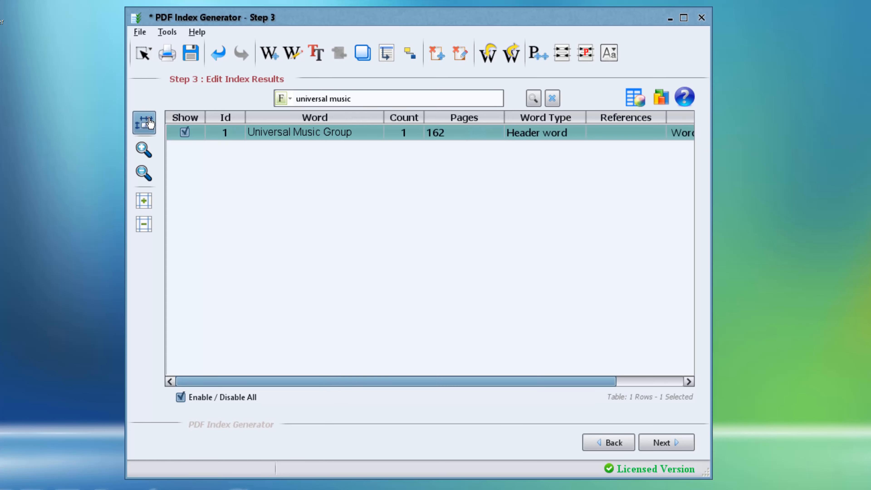
- Find Sony Music Entertainment, make it a sub-header of Universal Music Group, and widen the Word Type column
{"action": "triple_click", "coordinate": [389, 101]}
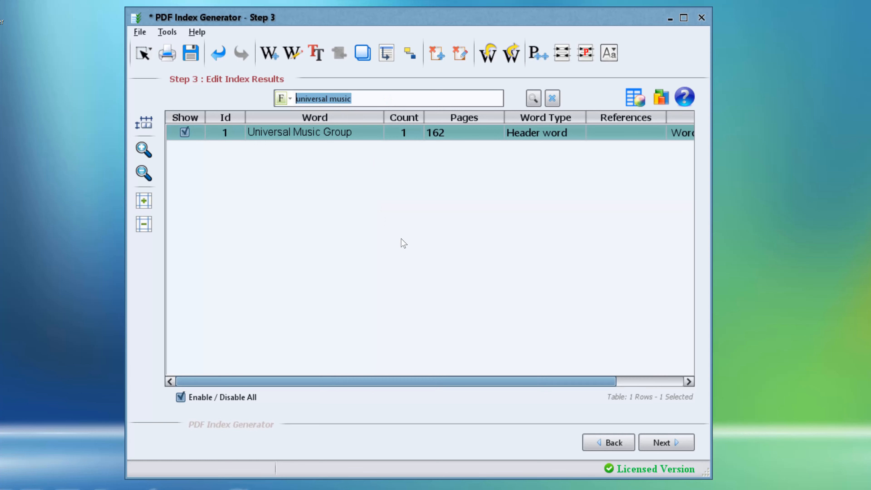
{"action": "type", "text": "sony music"}
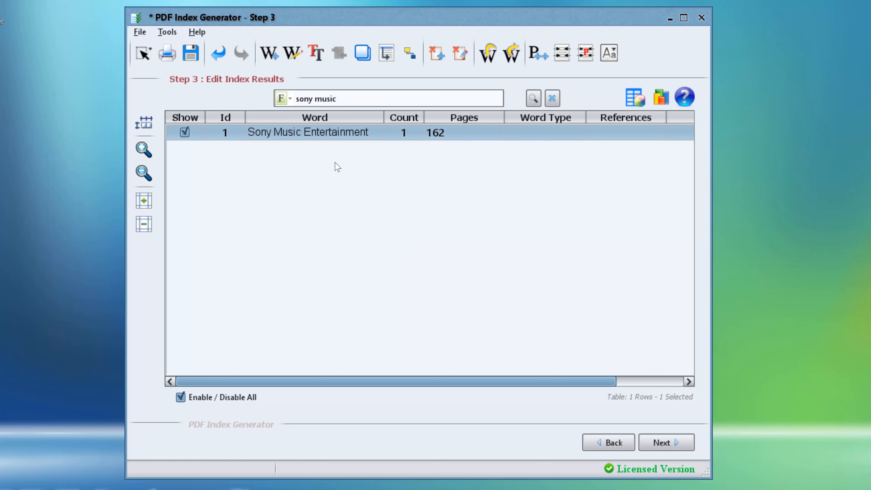
{"action": "left_click", "coordinate": [322, 139]}
{"action": "right_click", "coordinate": [322, 139]}
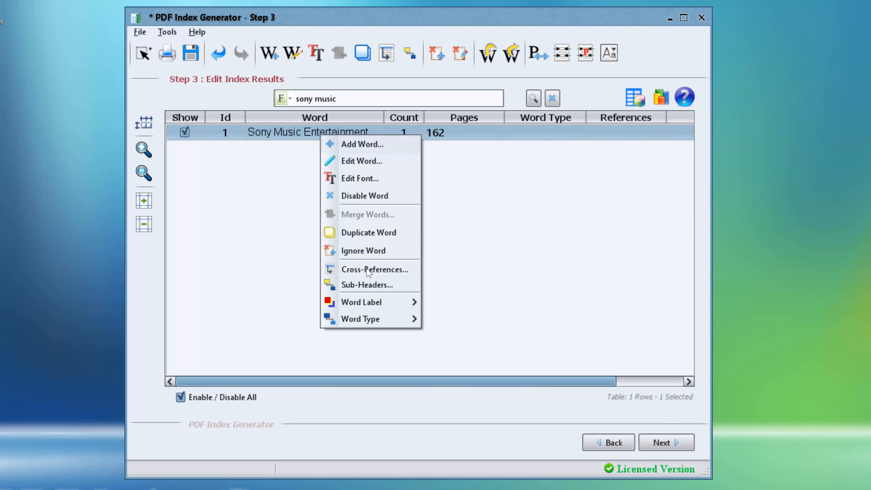
{"action": "mouse_move", "coordinate": [360, 318]}
{"action": "scroll", "coordinate": [488, 363], "scroll_direction": "down", "scroll_amount": 2}
{"action": "scroll", "coordinate": [489, 363], "scroll_direction": "down", "scroll_amount": 1}
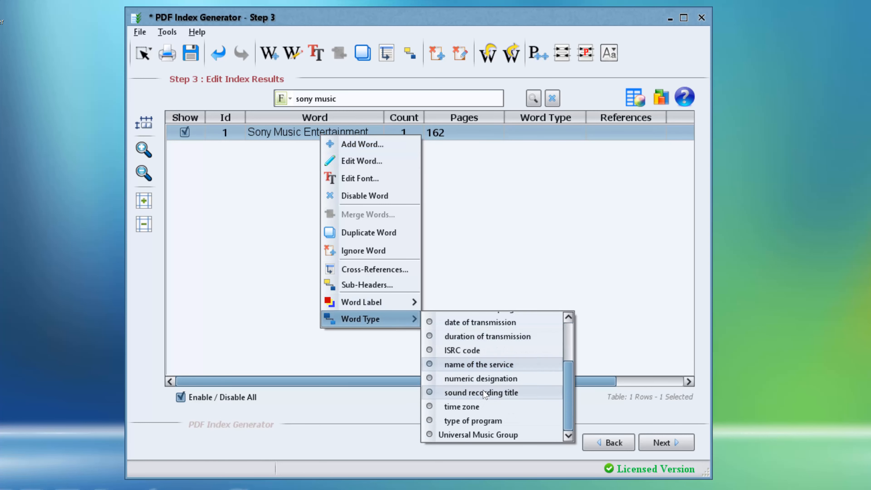
{"action": "left_click", "coordinate": [477, 435]}
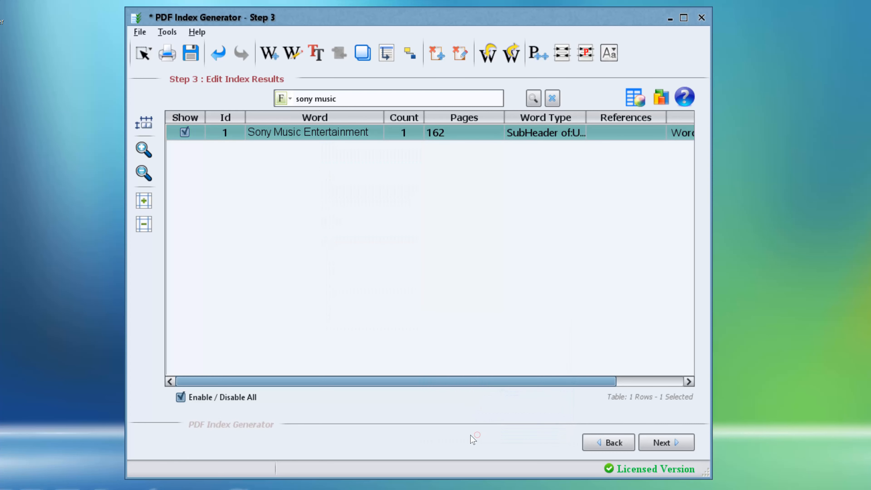
{"action": "left_click_drag", "start_coordinate": [586, 117], "coordinate": [686, 117]}
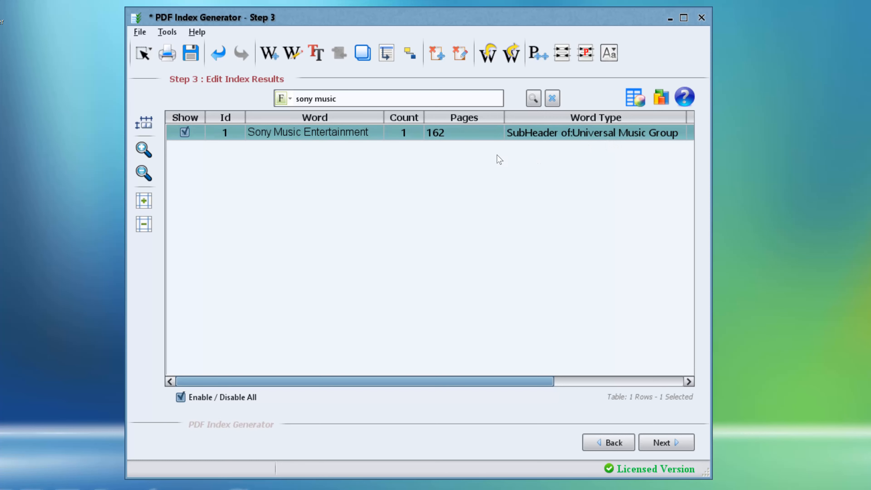
- Add the word "BMG music entertainment" with count 1 and pages 162-163 as a sub-header of Universal Music Group
{"action": "left_click", "coordinate": [269, 55]}
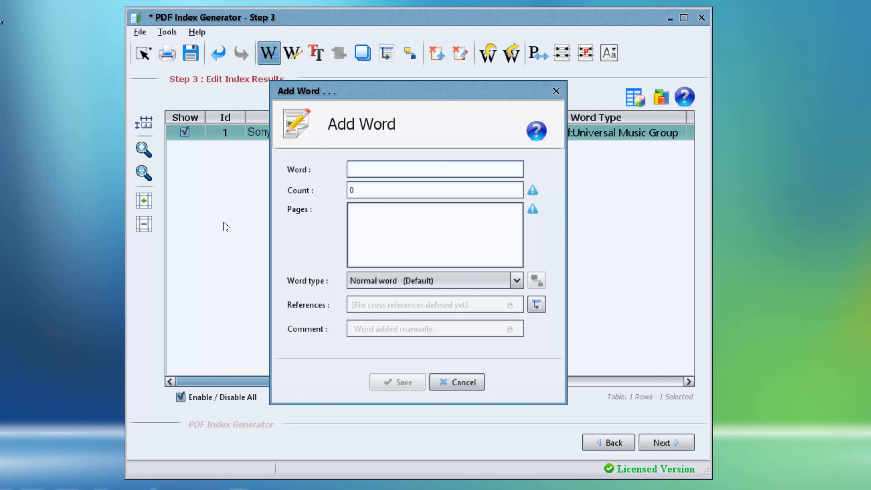
{"action": "type", "text": "BMG musin"}
{"action": "type", "text": " entertainment"}
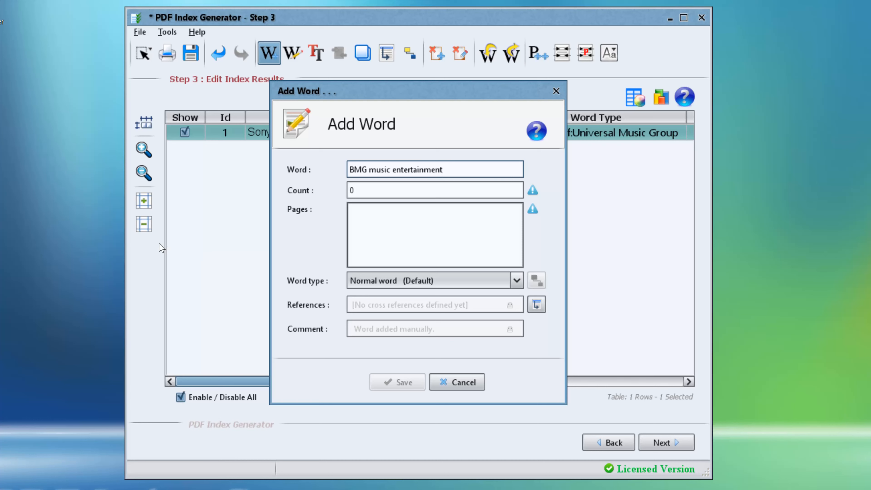
{"action": "left_click_drag", "start_coordinate": [363, 191], "coordinate": [291, 192]}
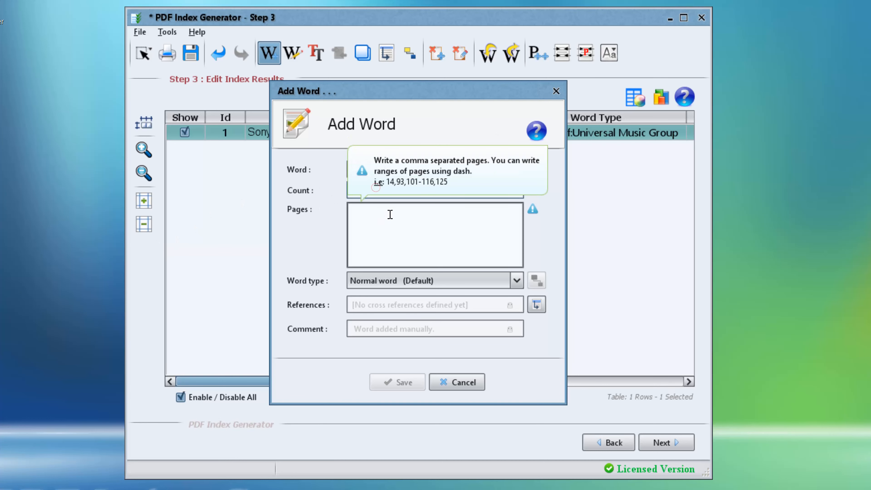
{"action": "type", "text": "1"}
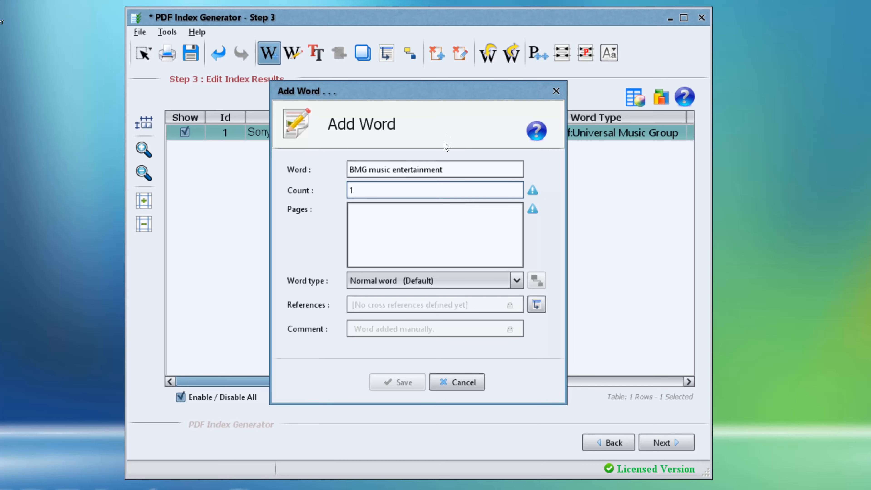
{"action": "left_click", "coordinate": [394, 243]}
{"action": "type", "text": "162-163"}
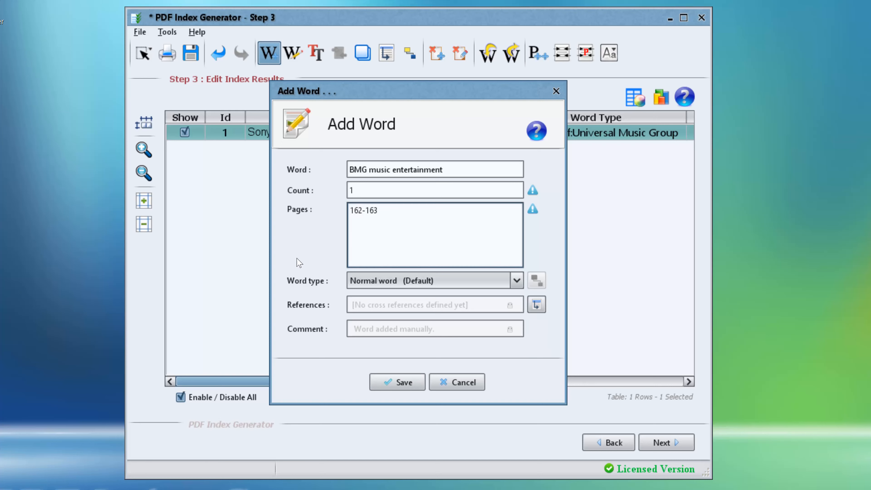
{"action": "left_click", "coordinate": [355, 283]}
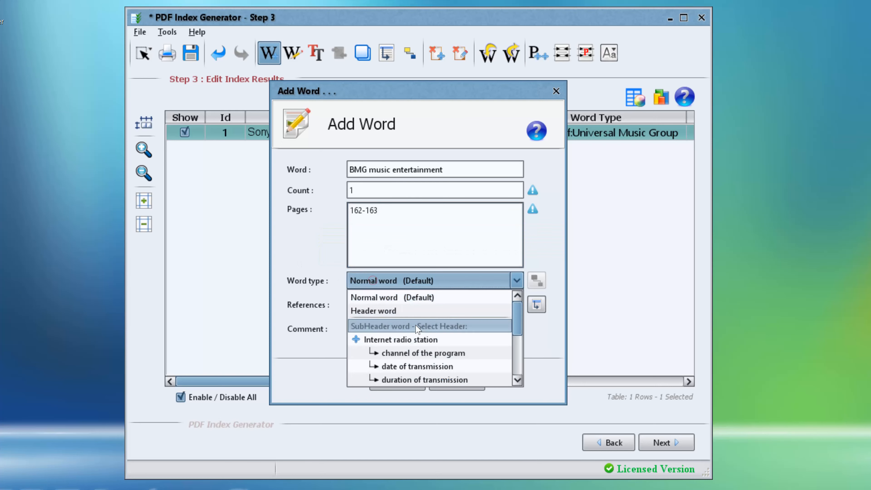
{"action": "scroll", "coordinate": [426, 338], "scroll_direction": "down", "scroll_amount": 5}
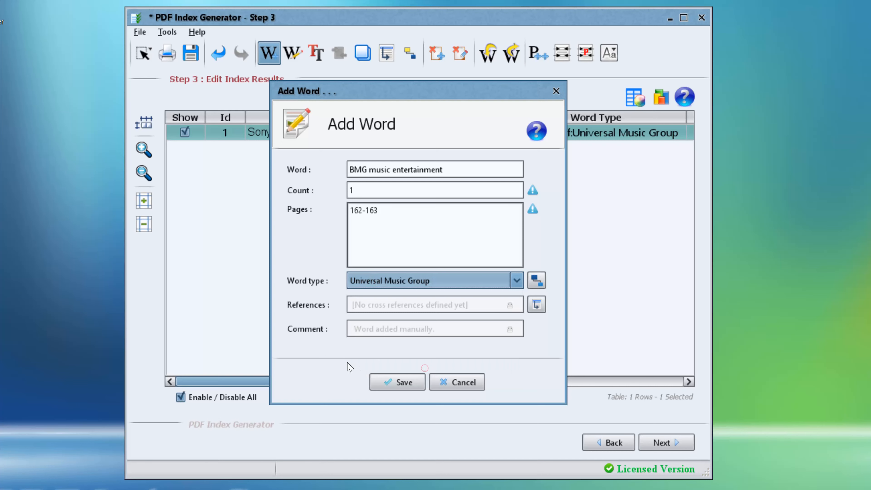
{"action": "left_click", "coordinate": [397, 382]}
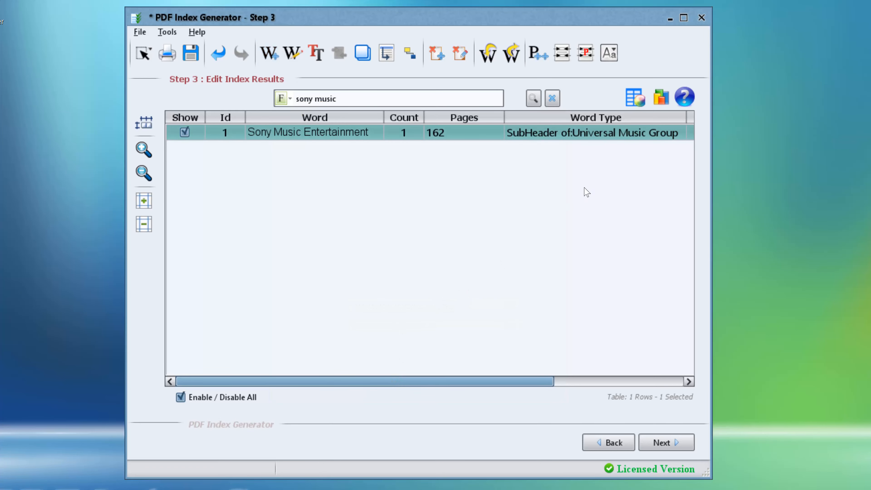
- Clear the search and filter the results by the header word Universal Music Group to check it and its sub-headers
{"action": "mouse_move", "coordinate": [628, 143]}
{"action": "left_click", "coordinate": [553, 98]}
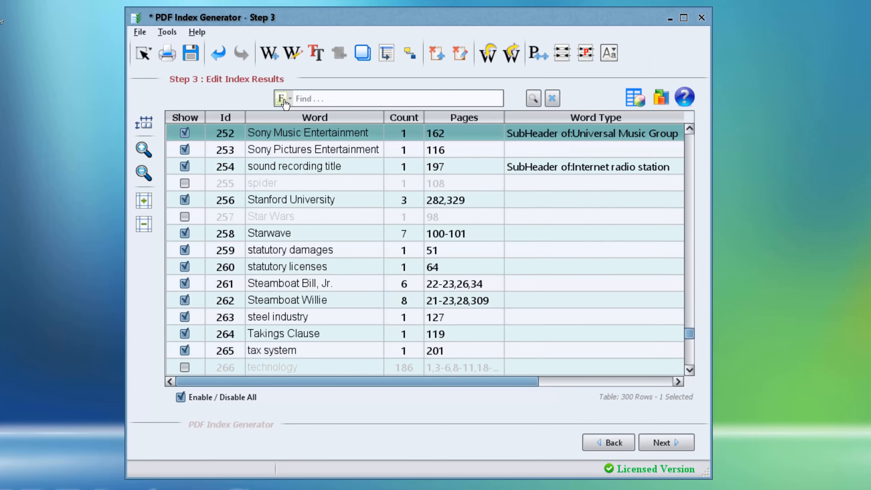
{"action": "left_click", "coordinate": [283, 99]}
{"action": "scroll", "coordinate": [329, 155], "scroll_direction": "down", "scroll_amount": 4}
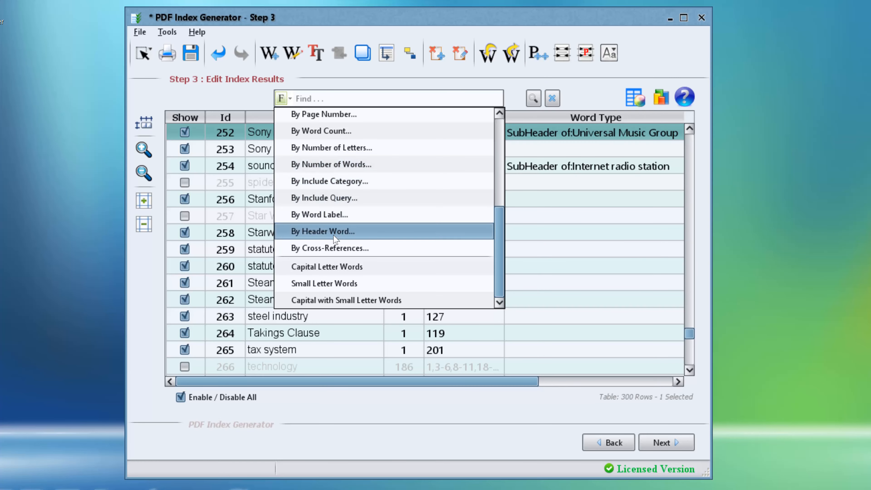
{"action": "left_click", "coordinate": [347, 230]}
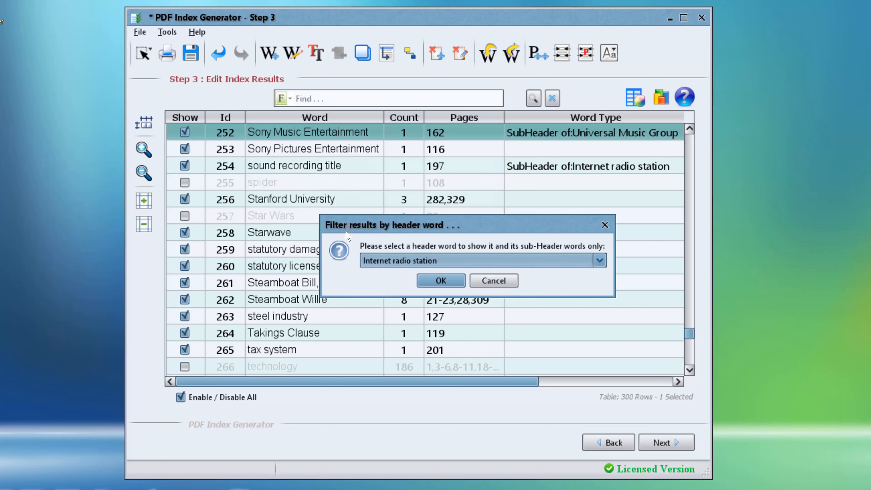
{"action": "left_click", "coordinate": [399, 261]}
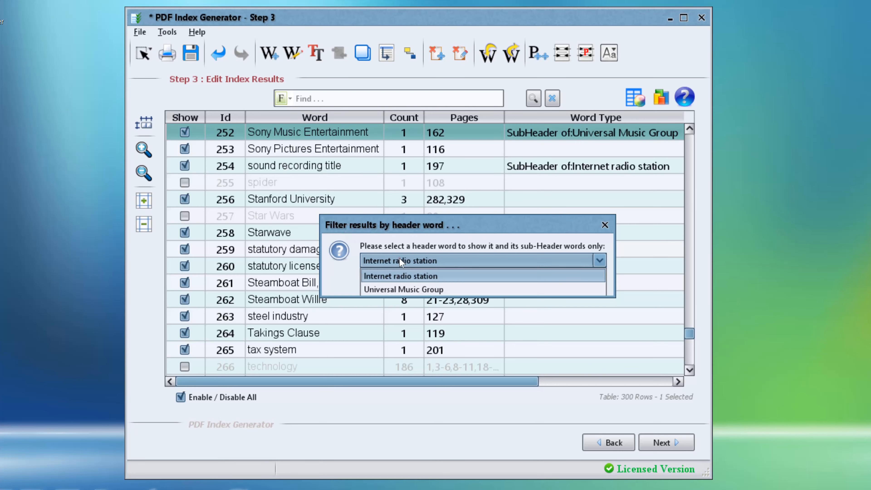
{"action": "left_click", "coordinate": [405, 290]}
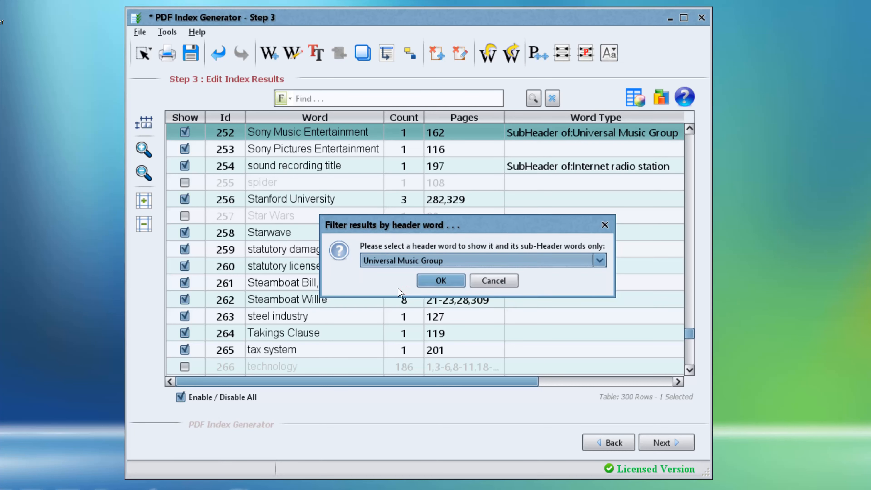
{"action": "left_click", "coordinate": [424, 284]}
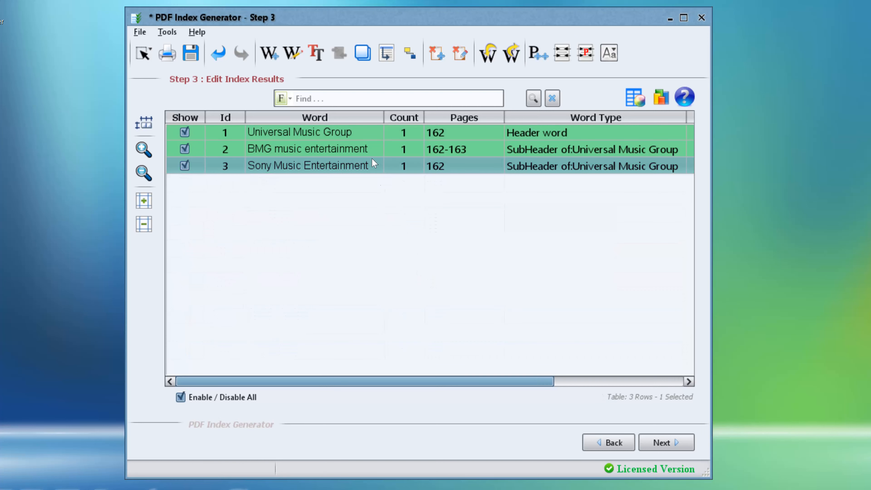
{"action": "left_click", "coordinate": [364, 135]}
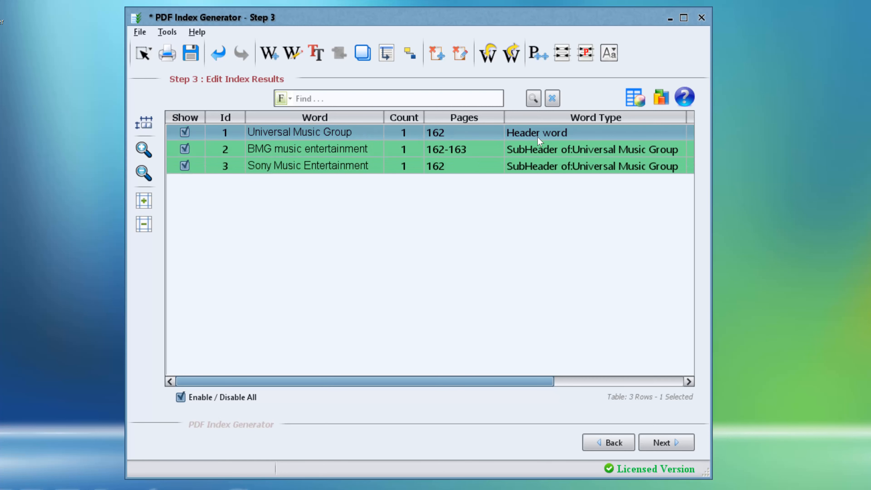
{"action": "left_click", "coordinate": [356, 153]}
{"action": "left_click", "coordinate": [357, 167]}
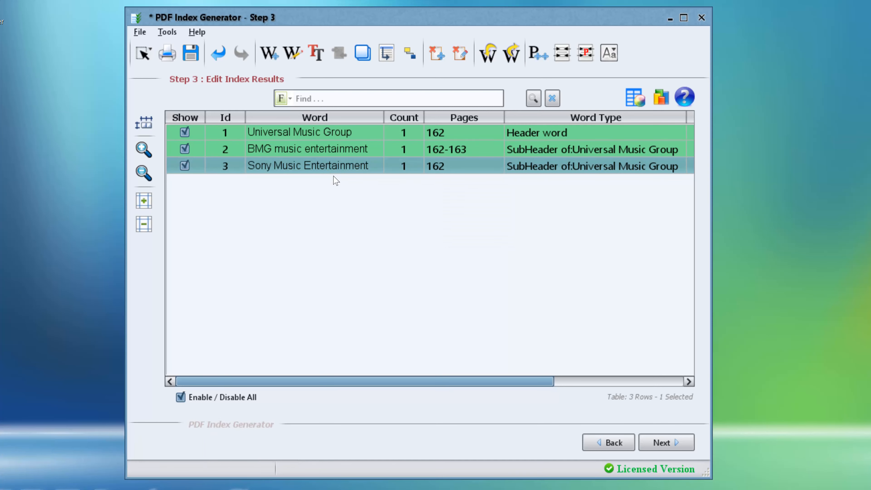
- Set the font size of both sub-headers, BMG music entertainment and Sony Music Entertainment, to 8
{"action": "left_click", "coordinate": [339, 147]}
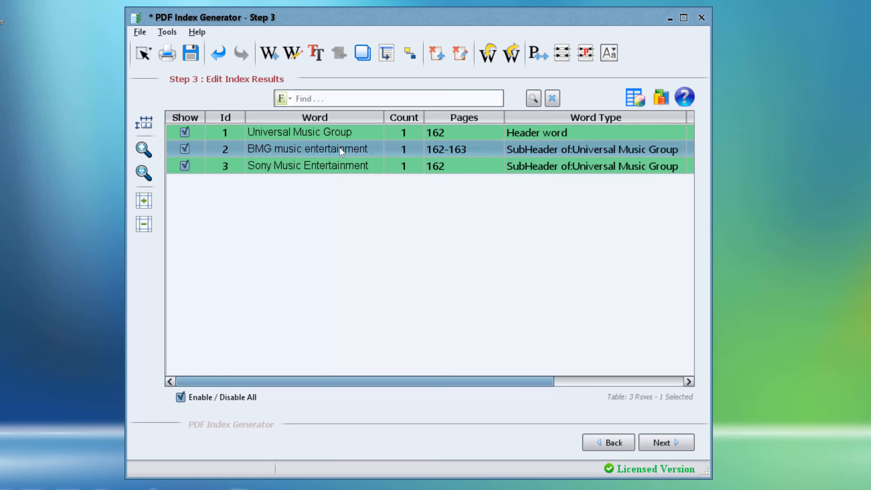
{"action": "left_click", "coordinate": [342, 165], "text": "shift"}
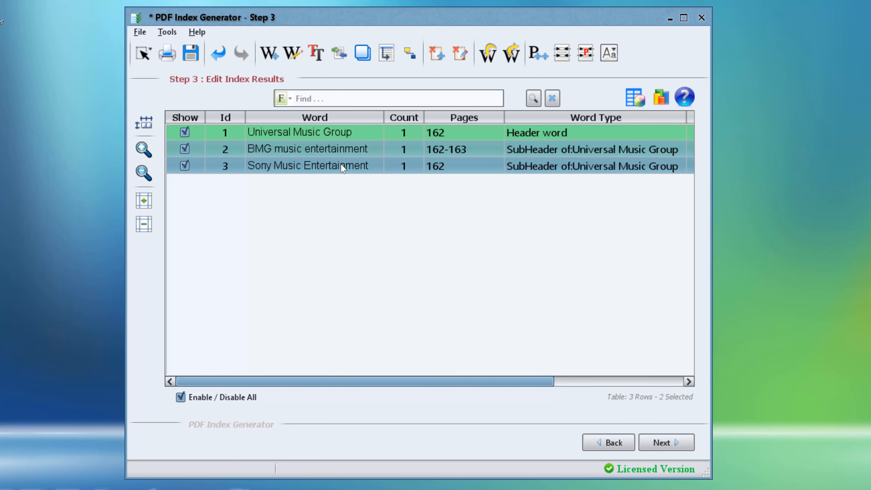
{"action": "right_click", "coordinate": [301, 151]}
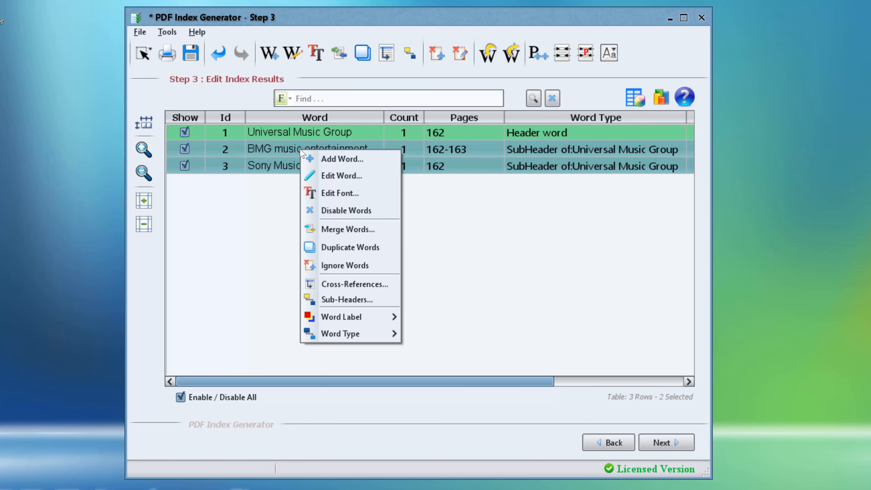
{"action": "left_click", "coordinate": [345, 192]}
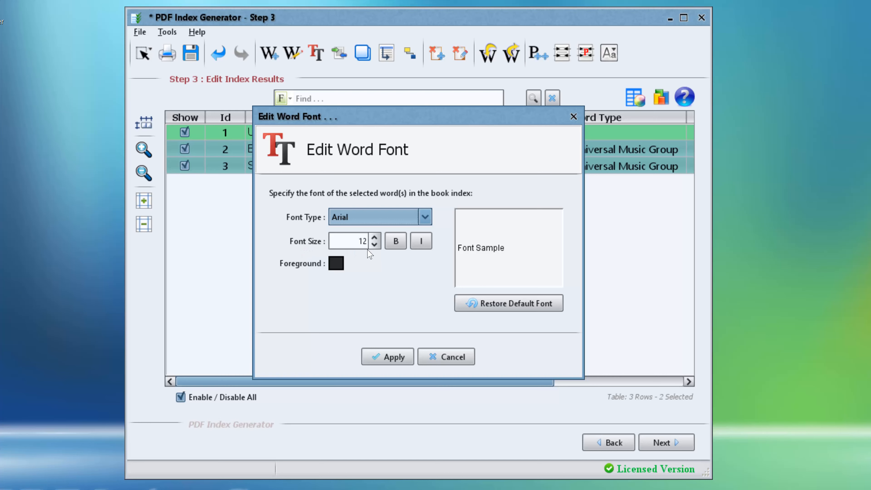
{"action": "left_click", "coordinate": [374, 244]}
{"action": "left_click", "coordinate": [374, 244]}
{"action": "left_click", "coordinate": [374, 244]}
{"action": "left_click", "coordinate": [374, 245]}
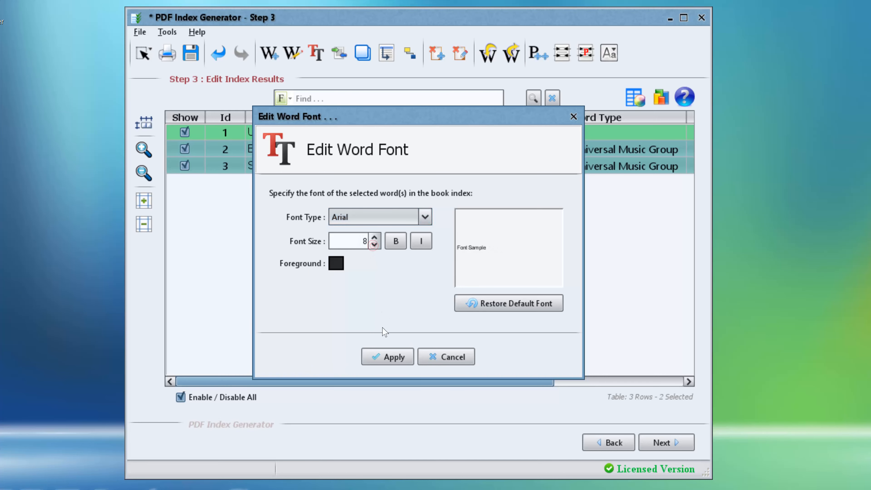
{"action": "left_click", "coordinate": [385, 358]}
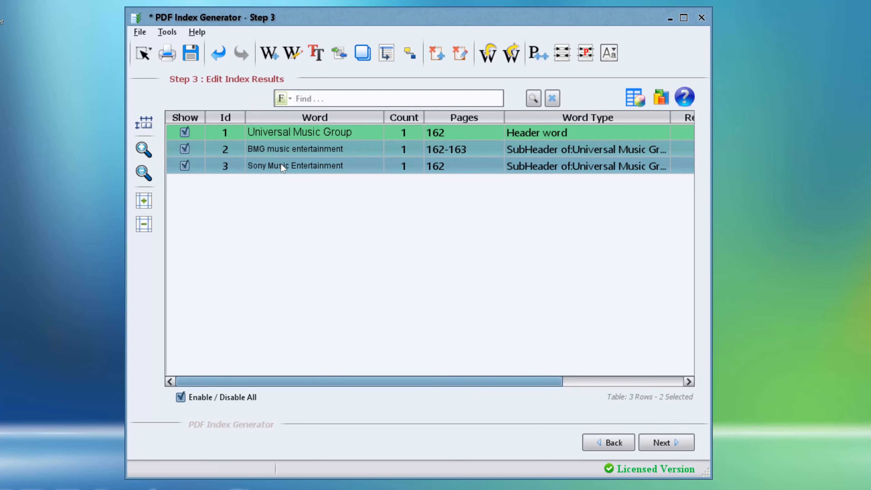
- Proceed to the Write Index stage and also save the results in a new PDF file, index.pdf, on the Desktop
{"action": "mouse_move", "coordinate": [280, 163]}
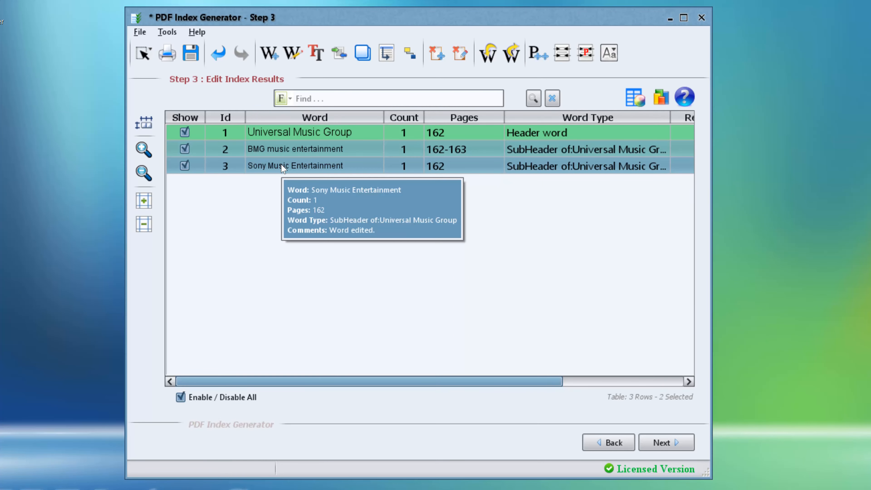
{"action": "left_click", "coordinate": [656, 443]}
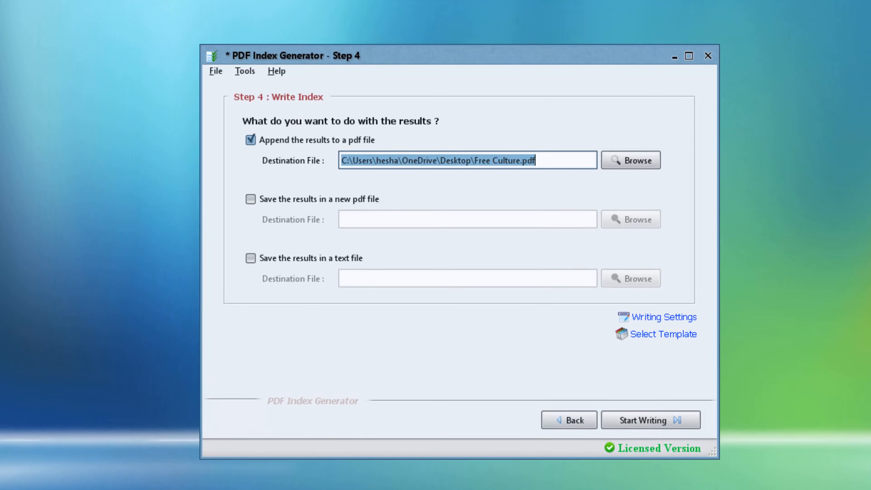
{"action": "right_click", "coordinate": [400, 489]}
{"action": "left_click", "coordinate": [405, 489]}
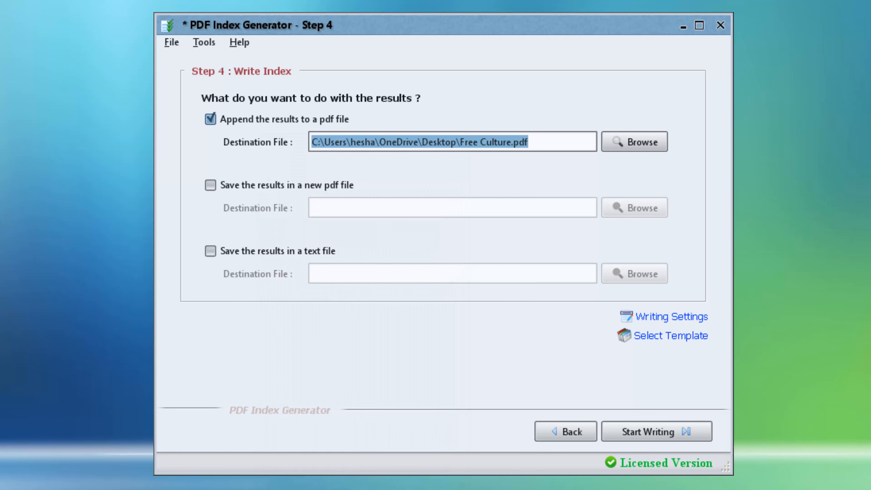
{"action": "left_click", "coordinate": [302, 188]}
{"action": "left_click", "coordinate": [626, 215]}
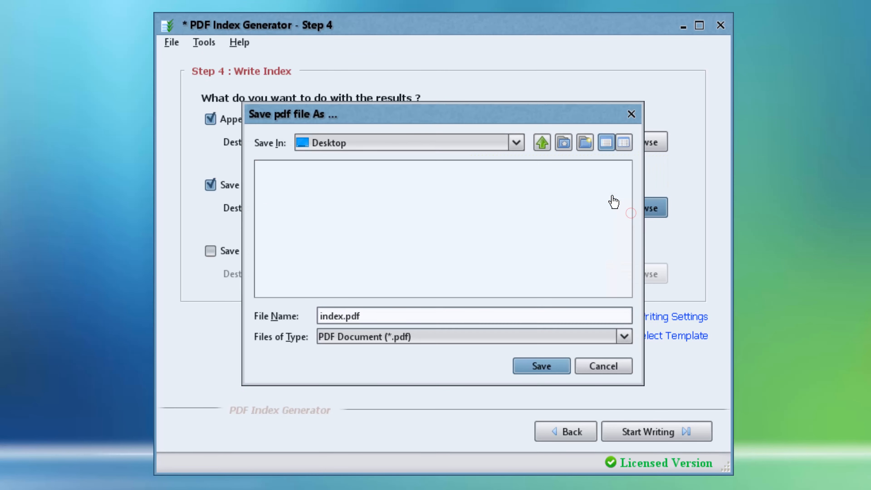
{"action": "left_click", "coordinate": [545, 365]}
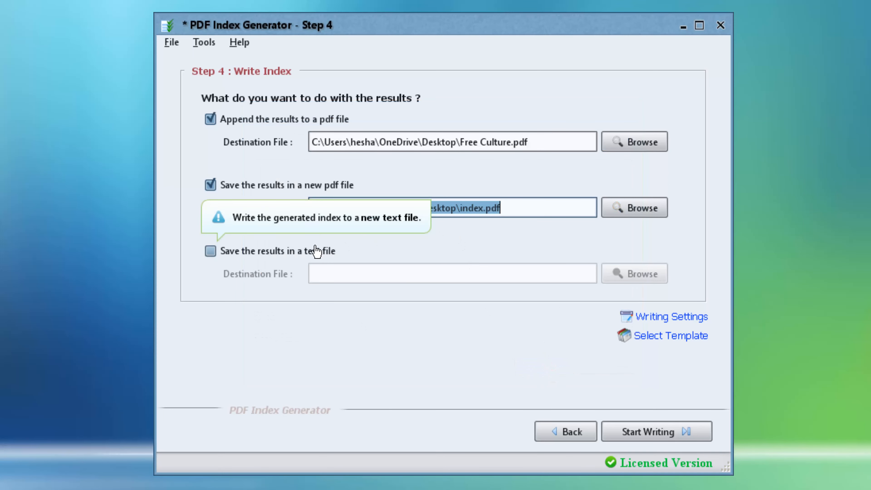
- Also save the results in a text file named index.txt on the Desktop
{"action": "left_click", "coordinate": [304, 252]}
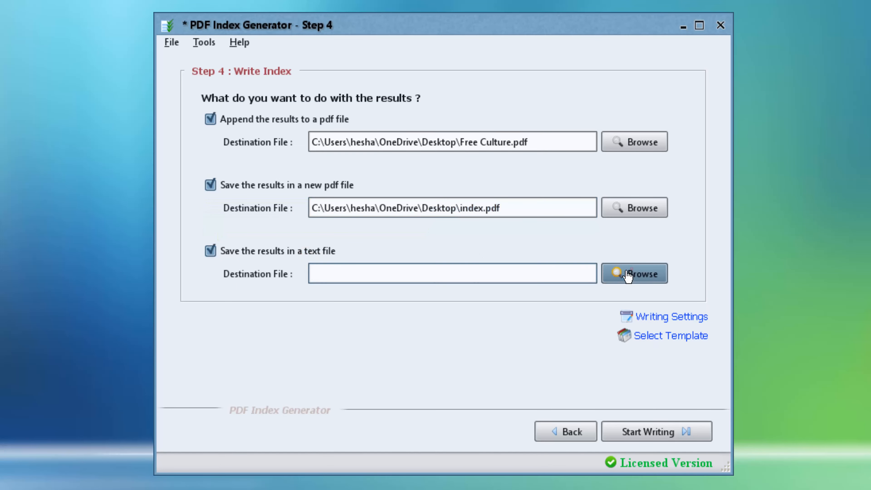
{"action": "left_click", "coordinate": [640, 273]}
{"action": "left_click", "coordinate": [540, 365]}
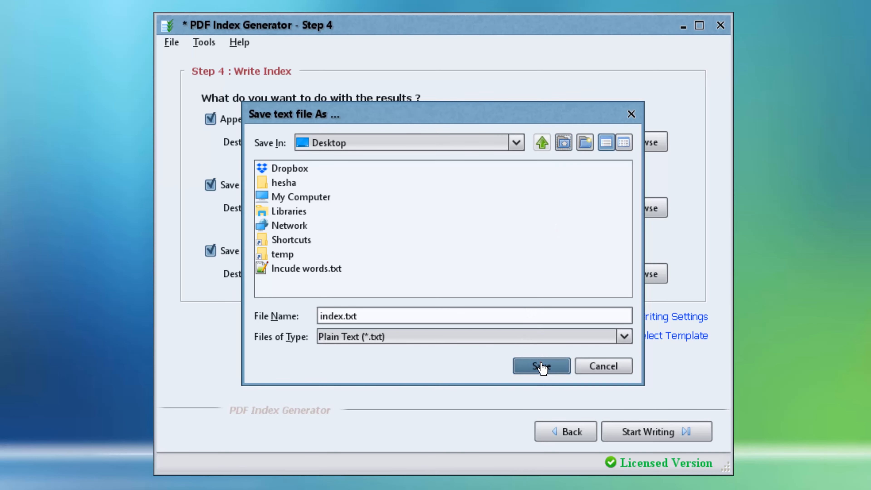
- Write the index, agree to append it to the existing book, and open the generated files
{"action": "left_click", "coordinate": [692, 435]}
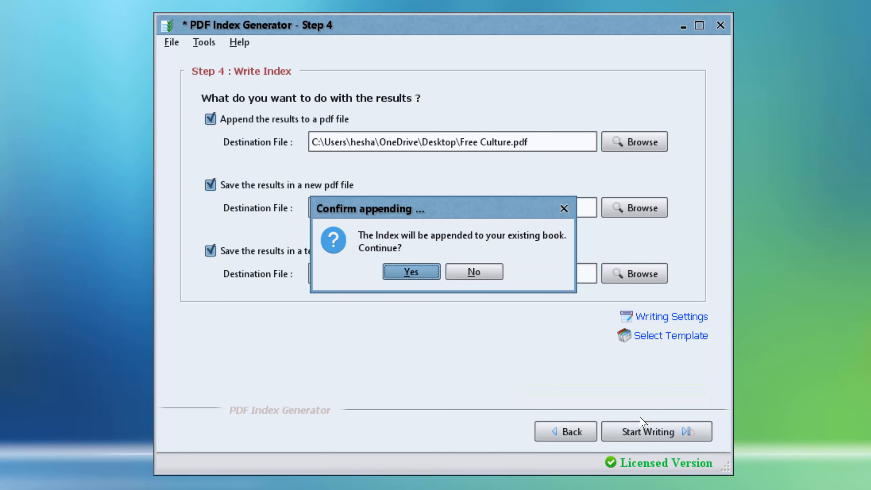
{"action": "left_click", "coordinate": [421, 273]}
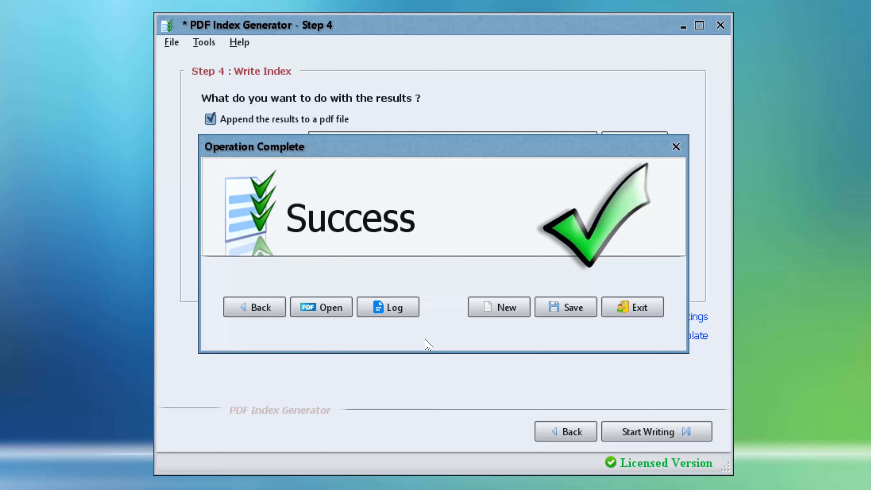
{"action": "left_click", "coordinate": [334, 316]}
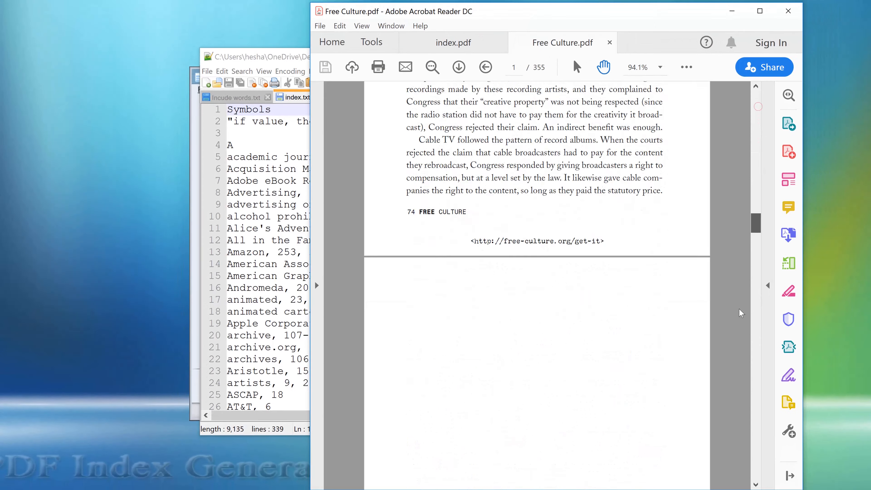
- Examine the index pages appended at the end of Free Culture.pdf and select the Universal Music Group entry with its sub-headers
{"action": "left_click_drag", "start_coordinate": [741, 313], "coordinate": [748, 479]}
{"action": "scroll", "coordinate": [697, 384], "scroll_direction": "up", "scroll_amount": 4}
{"action": "scroll", "coordinate": [697, 383], "scroll_direction": "up", "scroll_amount": 20}
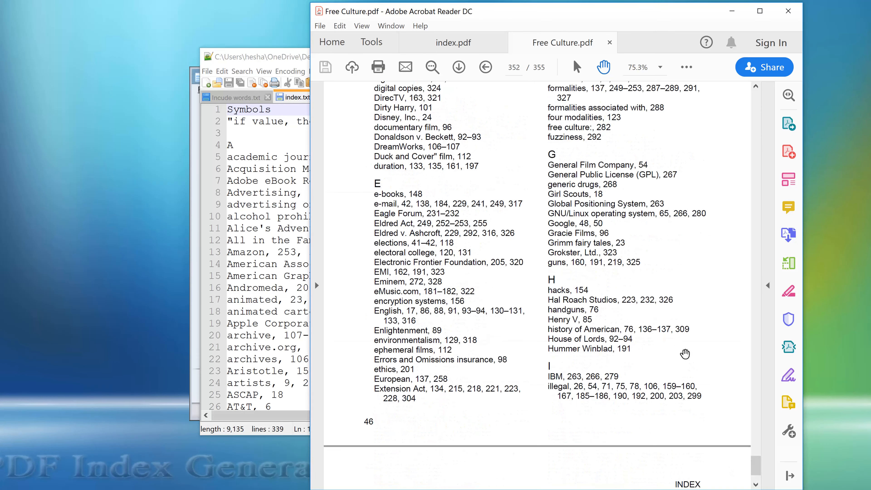
{"action": "scroll", "coordinate": [601, 283], "scroll_direction": "down", "scroll_amount": 2}
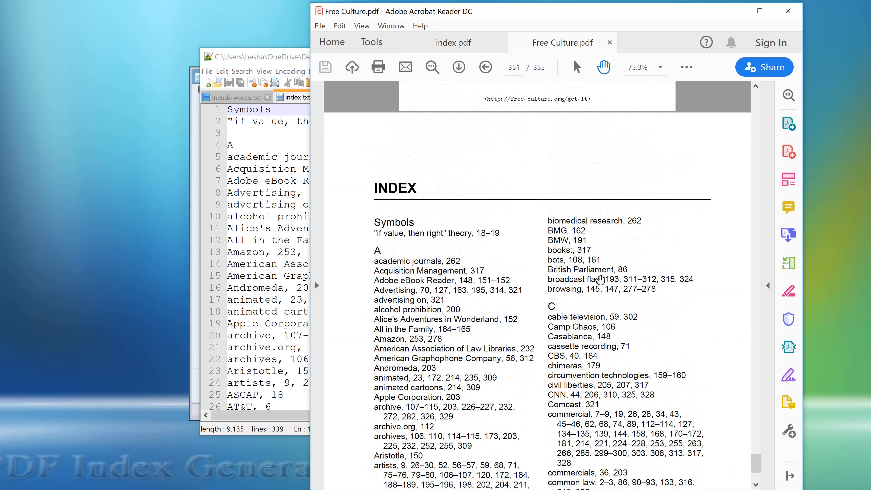
{"action": "scroll", "coordinate": [622, 278], "scroll_direction": "down", "scroll_amount": 2}
{"action": "scroll", "coordinate": [623, 288], "scroll_direction": "down", "scroll_amount": 12}
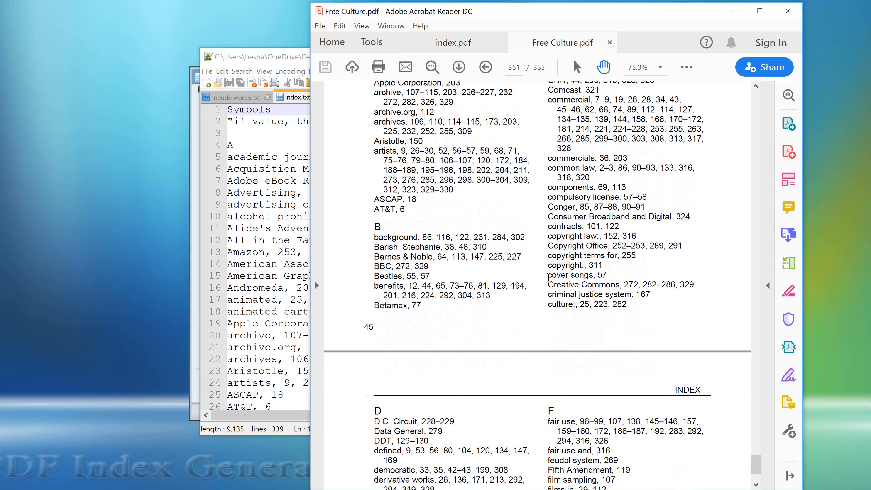
{"action": "scroll", "coordinate": [556, 285], "scroll_direction": "down", "scroll_amount": 20}
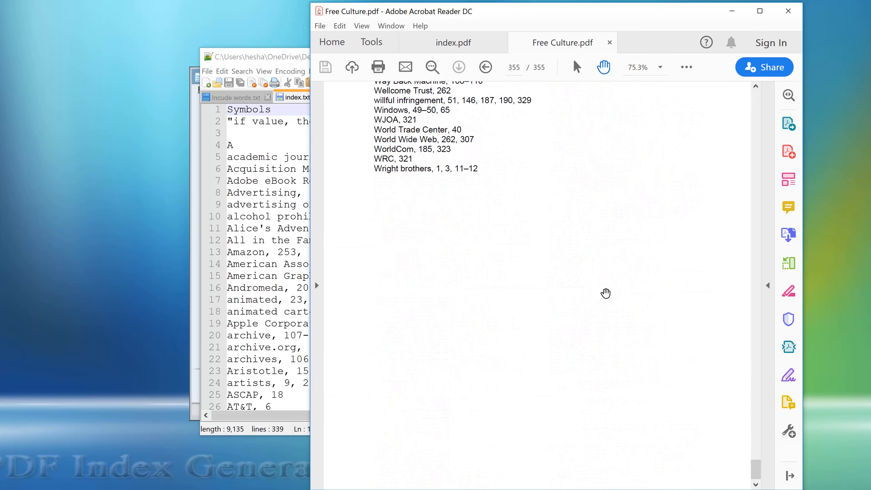
{"action": "scroll", "coordinate": [606, 292], "scroll_direction": "up", "scroll_amount": 15}
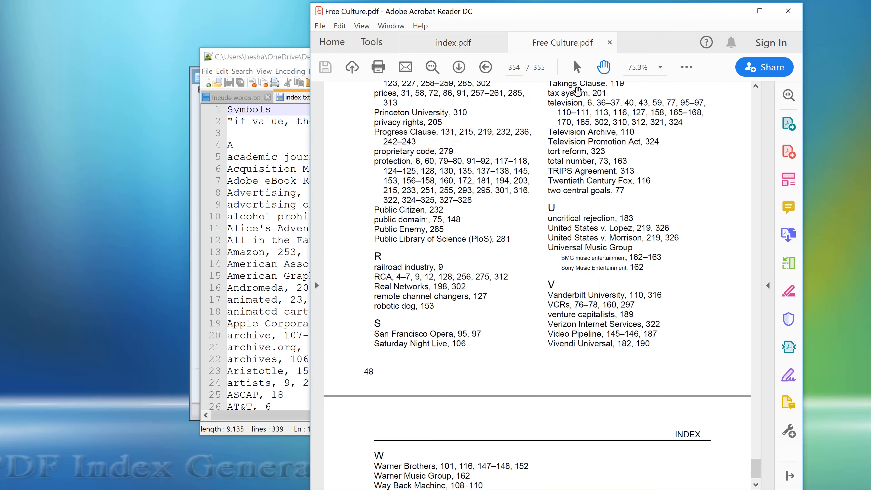
{"action": "left_click", "coordinate": [579, 67]}
{"action": "left_click_drag", "start_coordinate": [548, 246], "coordinate": [606, 281]}
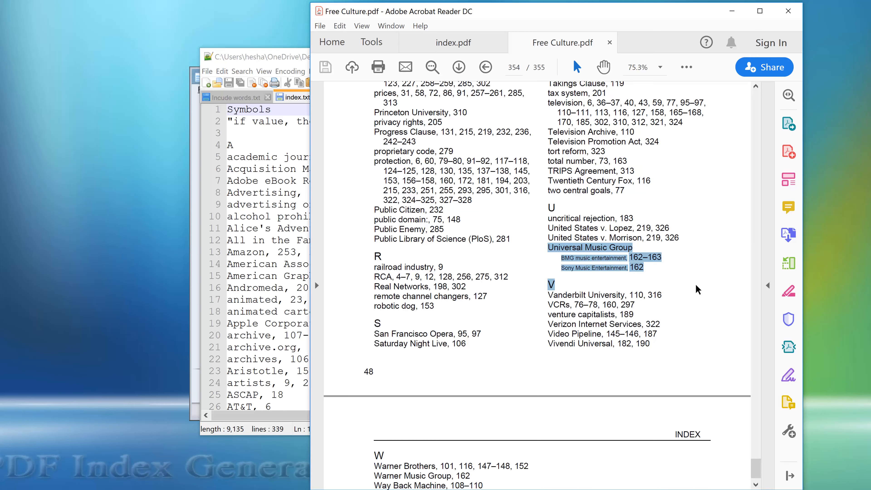
- Check the standalone index.pdf, then switch to Notepad++ and look through the entries in index.txt
{"action": "left_click", "coordinate": [454, 42]}
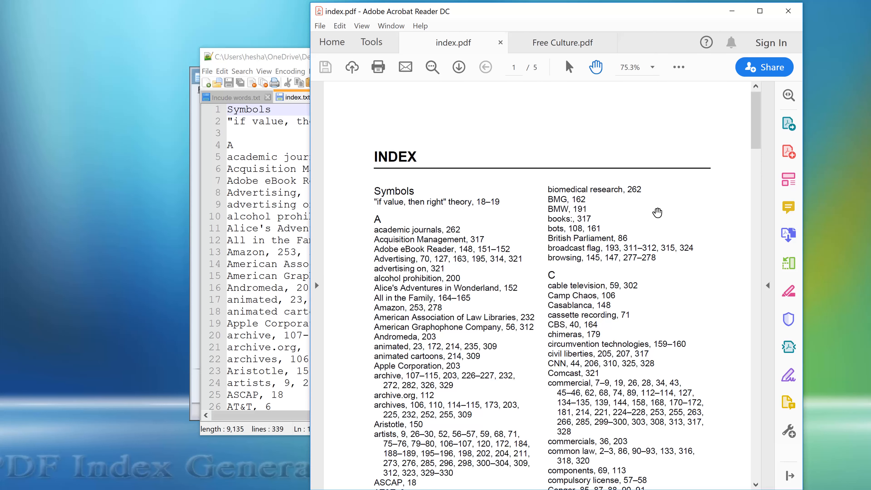
{"action": "left_click", "coordinate": [270, 195]}
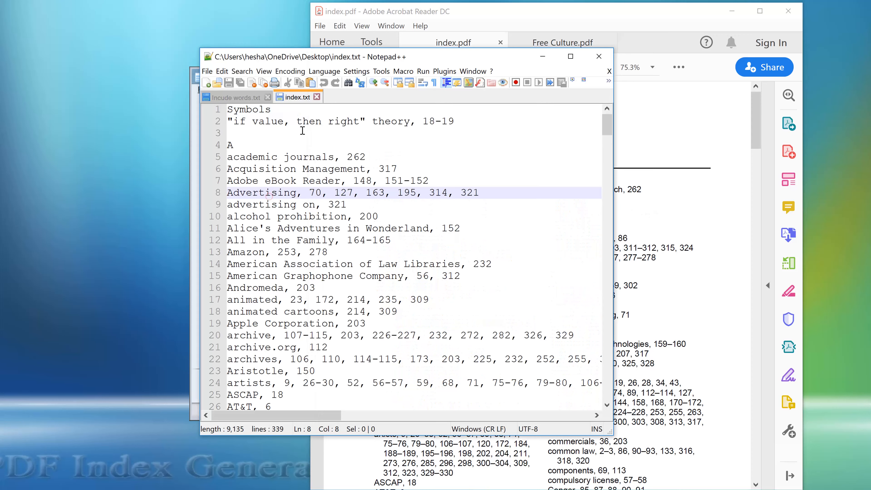
{"action": "left_click_drag", "start_coordinate": [607, 130], "coordinate": [597, 167]}
{"action": "left_click_drag", "start_coordinate": [517, 165], "coordinate": [458, 169]}
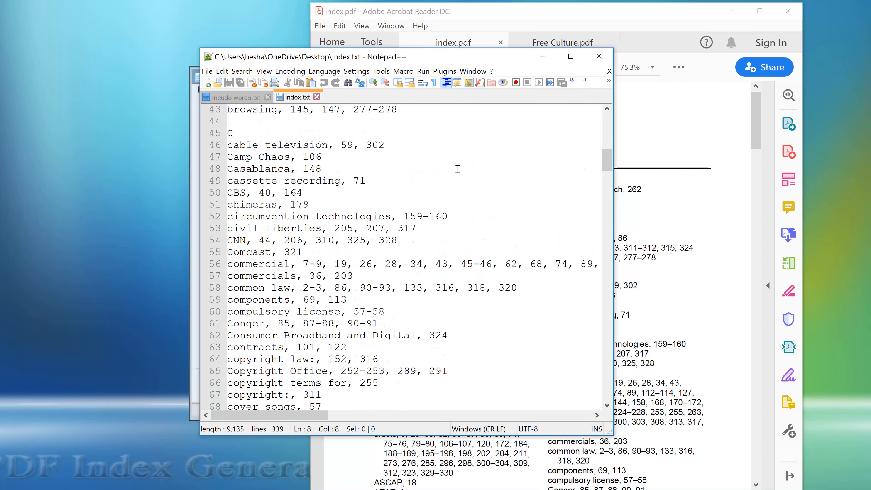
- Minimize Notepad++ and Acrobat Reader, and return from the completion dialog to the Write Index stage in PDF Index Generator
{"action": "left_click", "coordinate": [543, 56]}
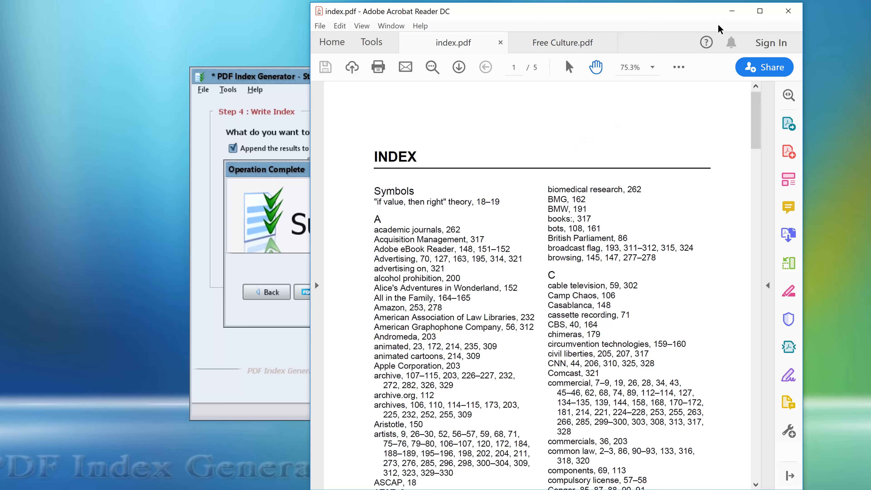
{"action": "left_click", "coordinate": [731, 11]}
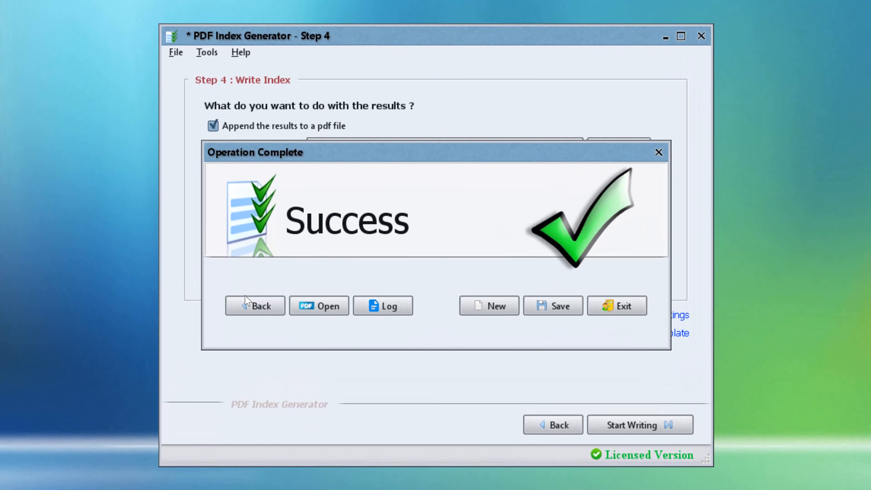
{"action": "left_click", "coordinate": [254, 304]}
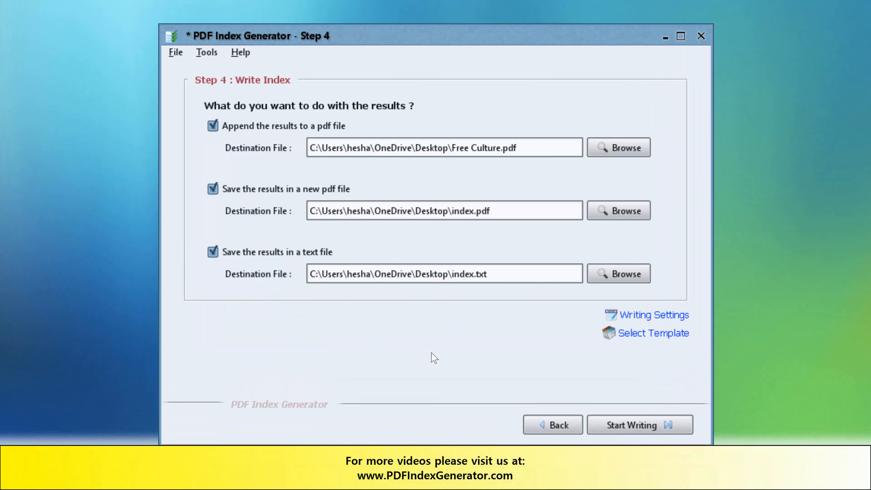